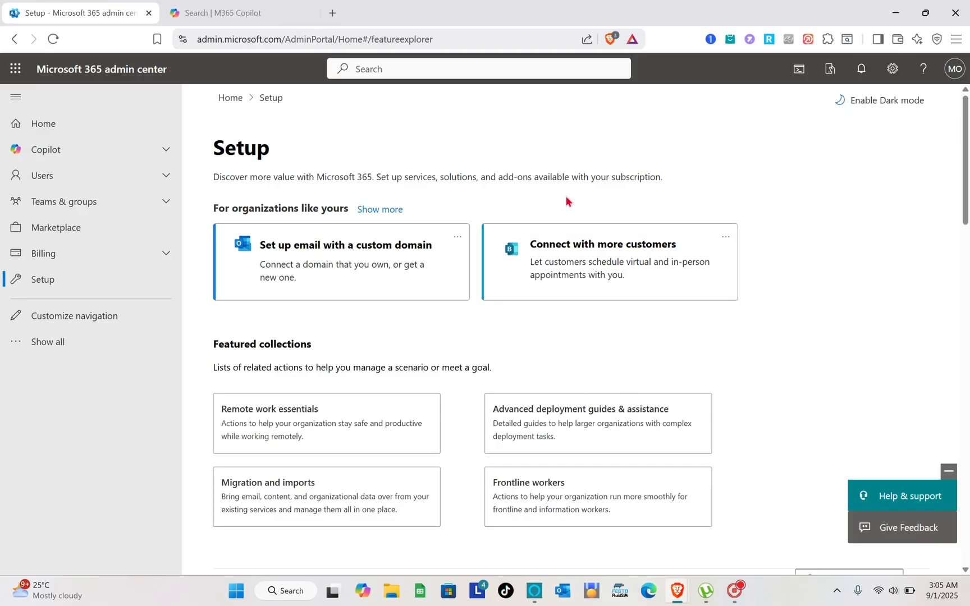
# - From the M365 Copilot subscription dialog, open Microsoft's business plans and pricing page
pyautogui.click(243, 6)
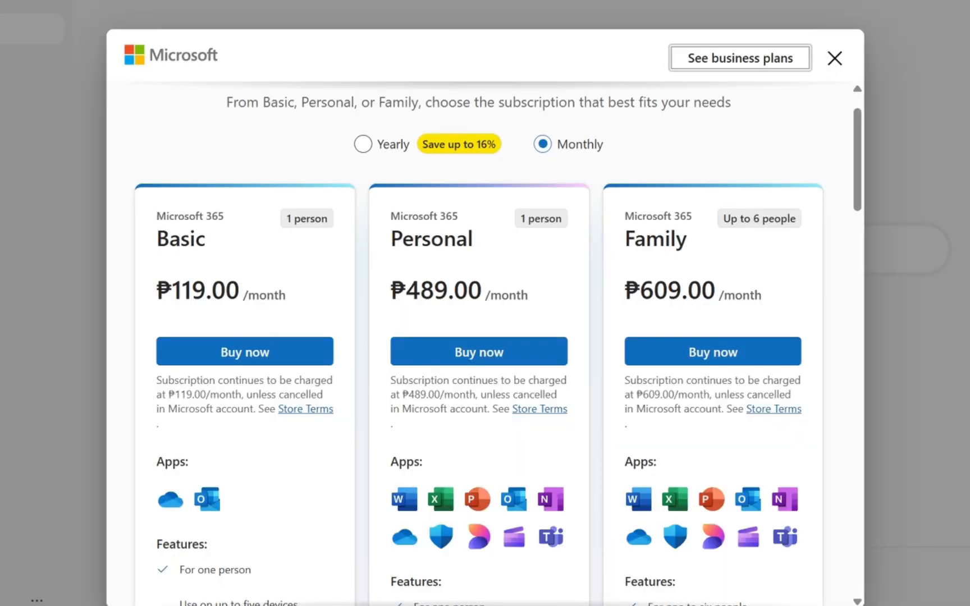
pyautogui.click(747, 69)
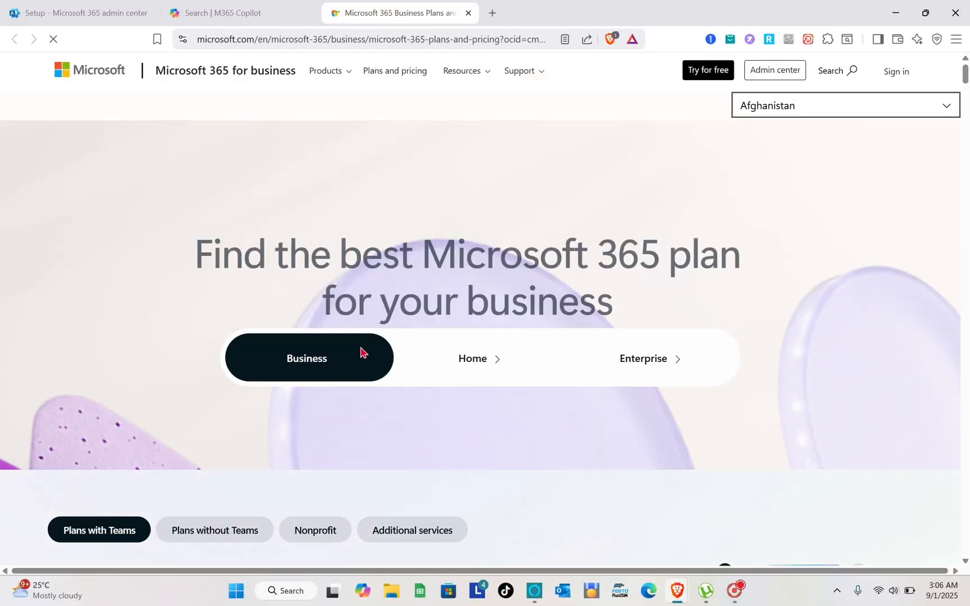
# - Start a free trial of Microsoft 365 Business Basic from the business plan cards
pyautogui.scroll(-4, 361, 351)
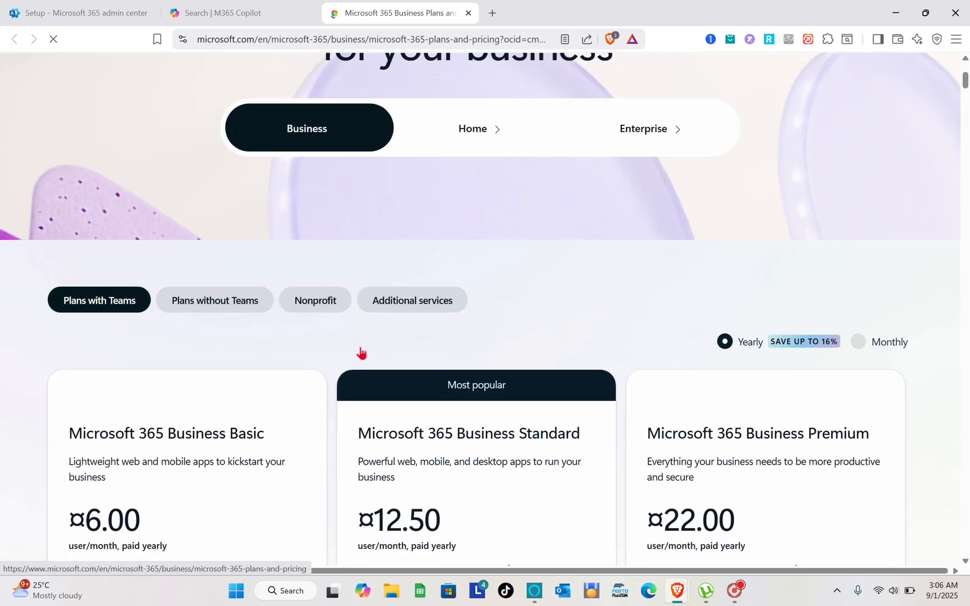
pyautogui.scroll(-2, 281, 502)
pyautogui.scroll(-3, 282, 501)
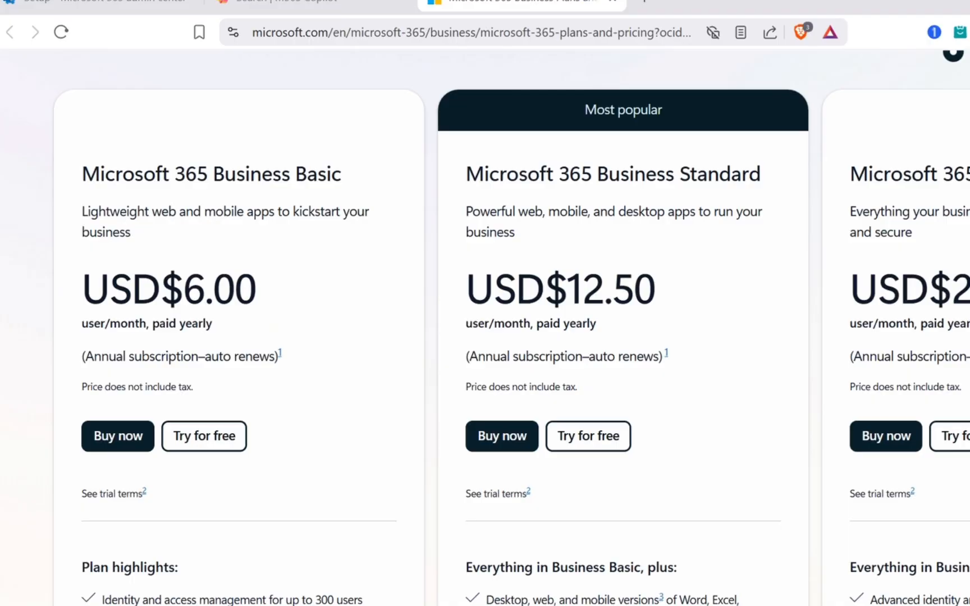
pyautogui.scroll(-2, 485, 326)
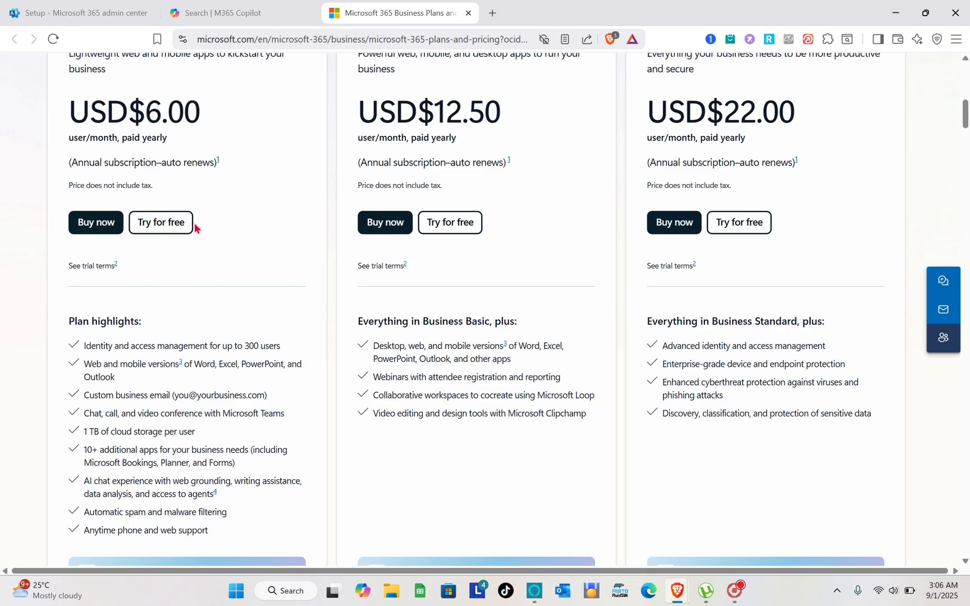
pyautogui.scroll(1, 199, 229)
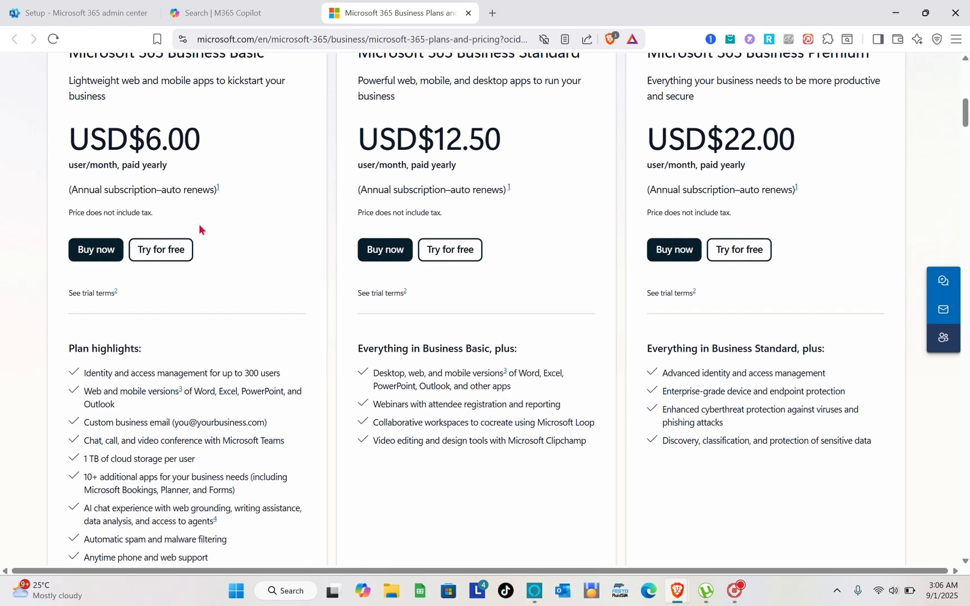
pyautogui.click(161, 254)
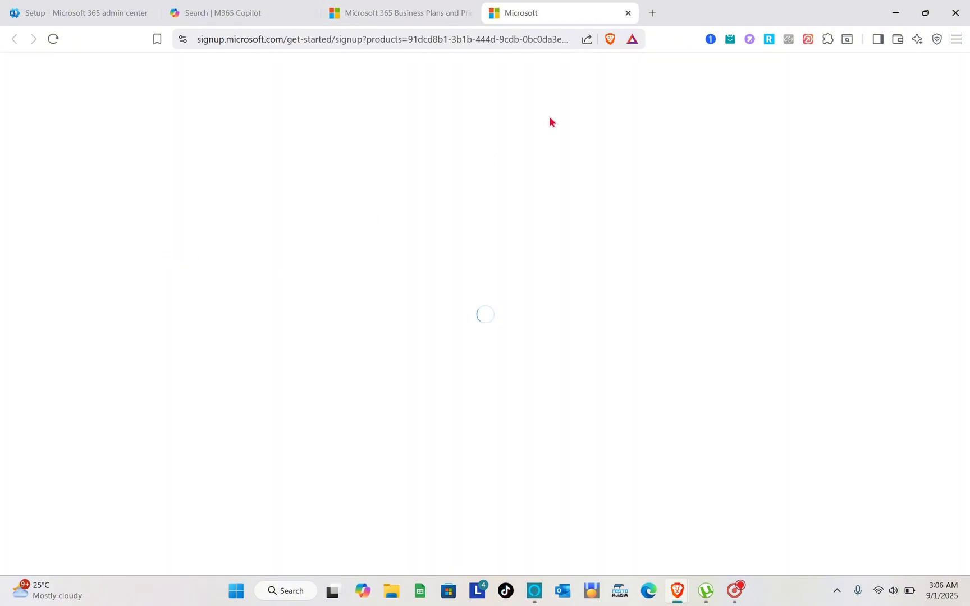
# - Close the Business Basic trial tab and return to the admin center Setup page
pyautogui.click(627, 13)
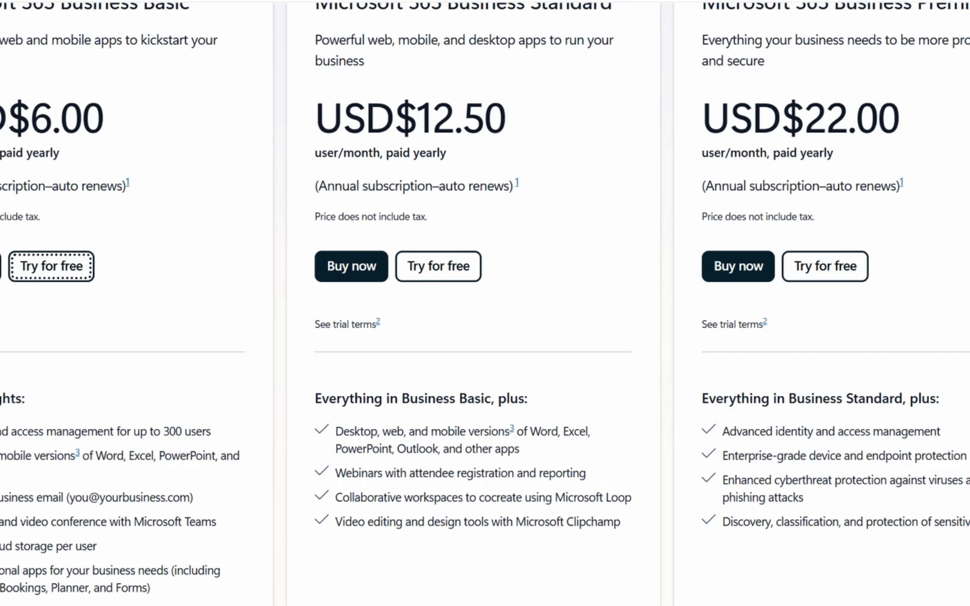
pyautogui.click(235, 10)
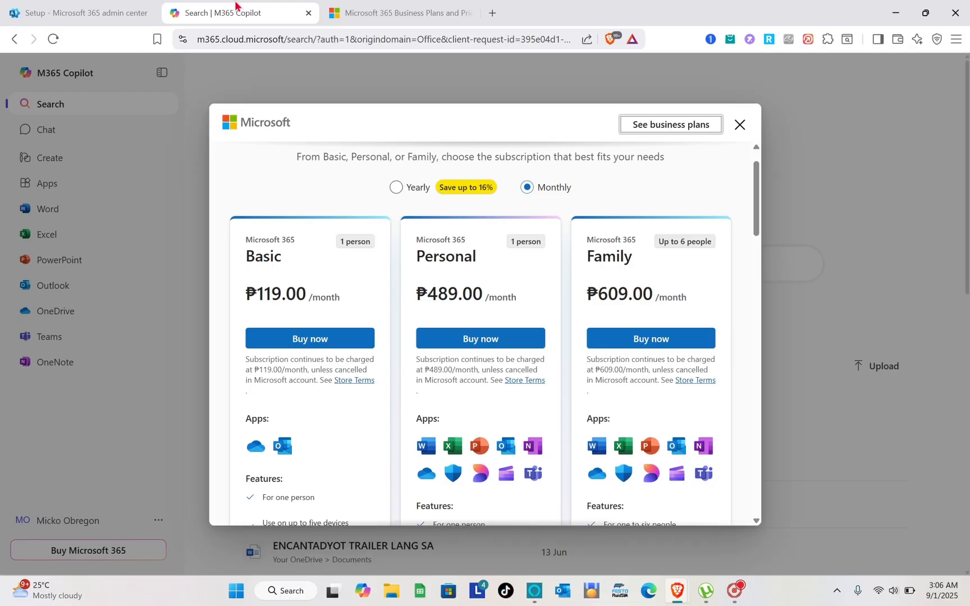
pyautogui.click(93, 7)
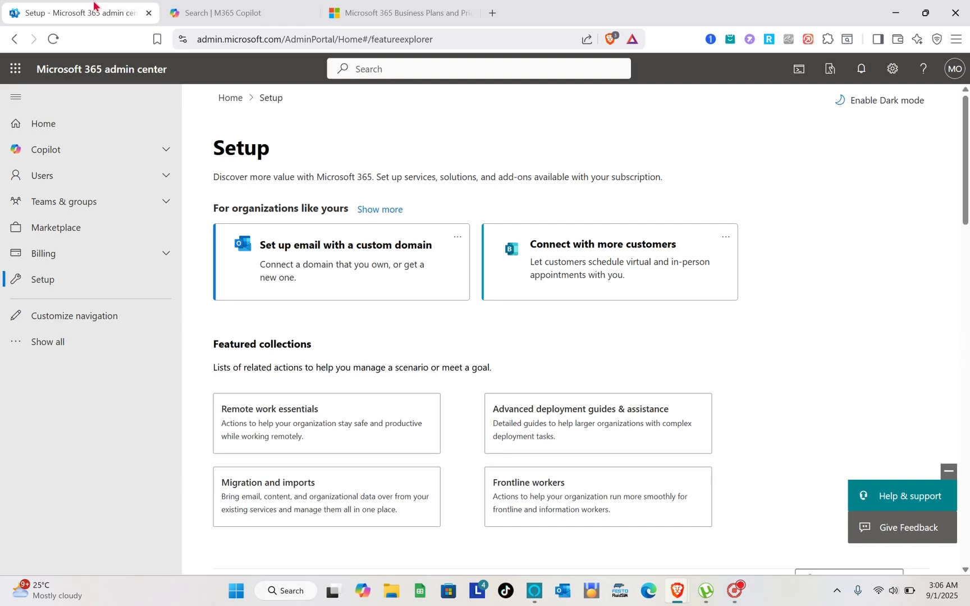
# - Launch Bookings from the Microsoft 365 app launcher
pyautogui.click(10, 77)
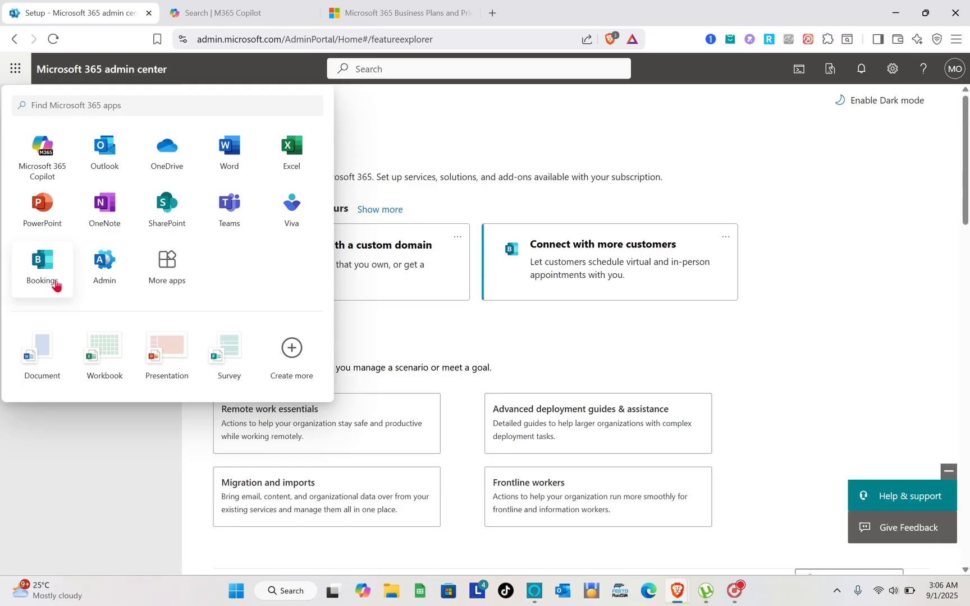
pyautogui.click(42, 264)
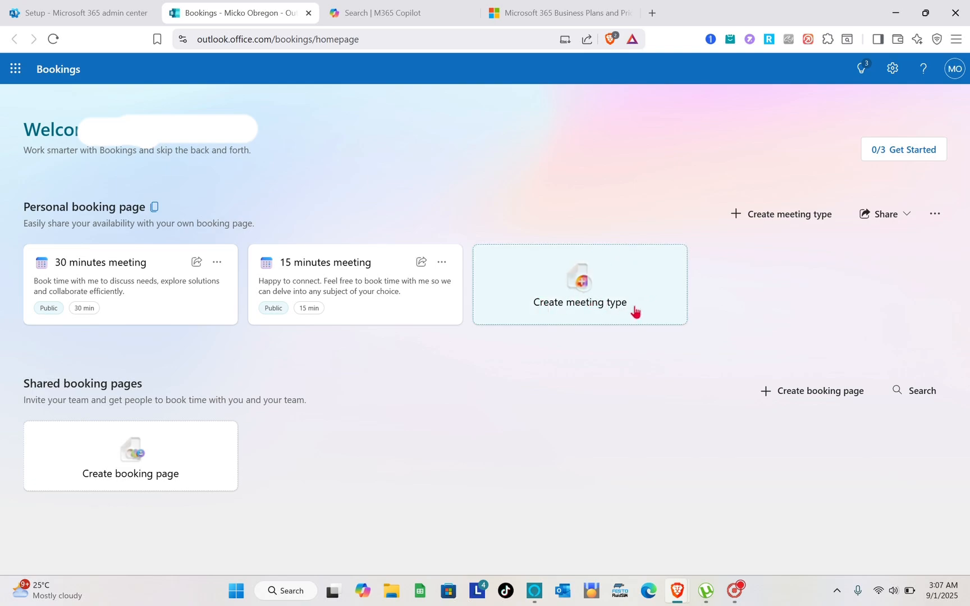
# - Create a new meeting type and title it 'EMERGENCY MEETING' in capital letters
pyautogui.click(610, 305)
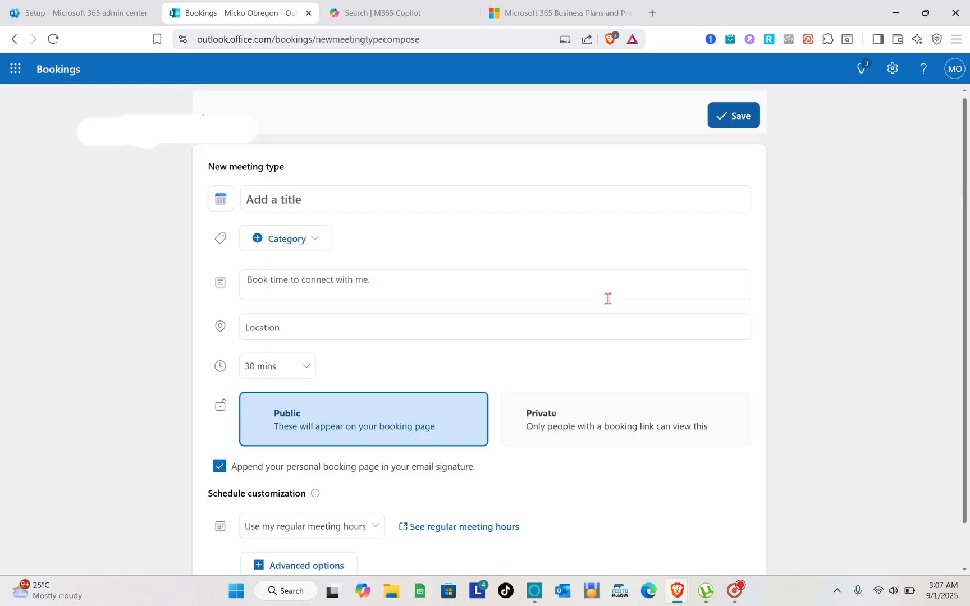
pyautogui.click(292, 206)
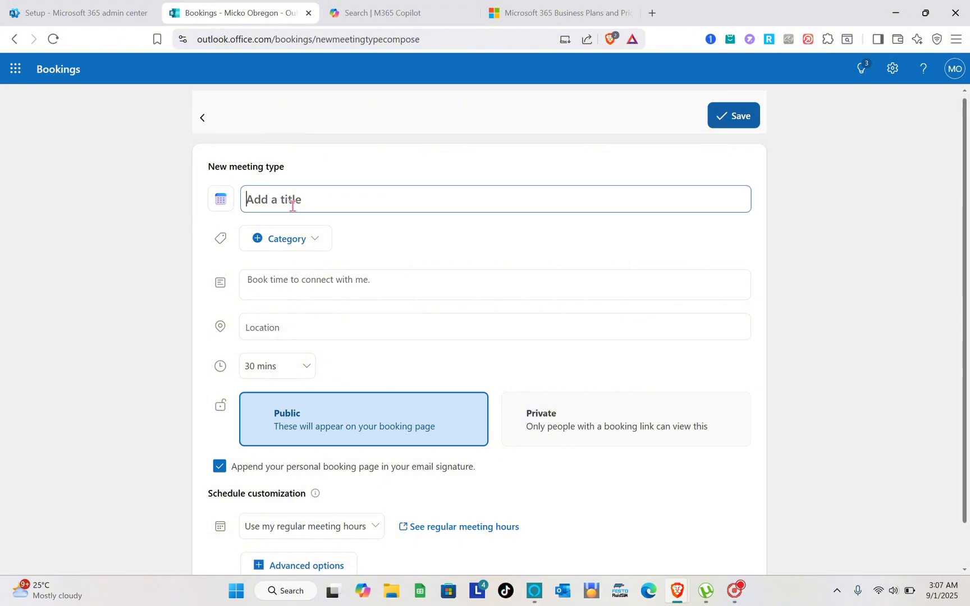
pyautogui.press('capslock')
pyautogui.write('E')
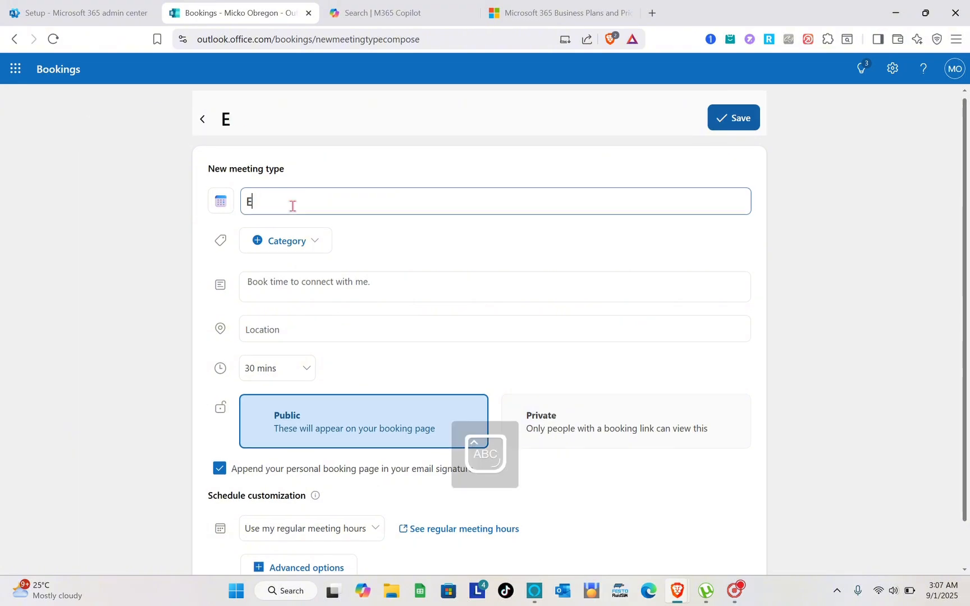
pyautogui.write('MERN')
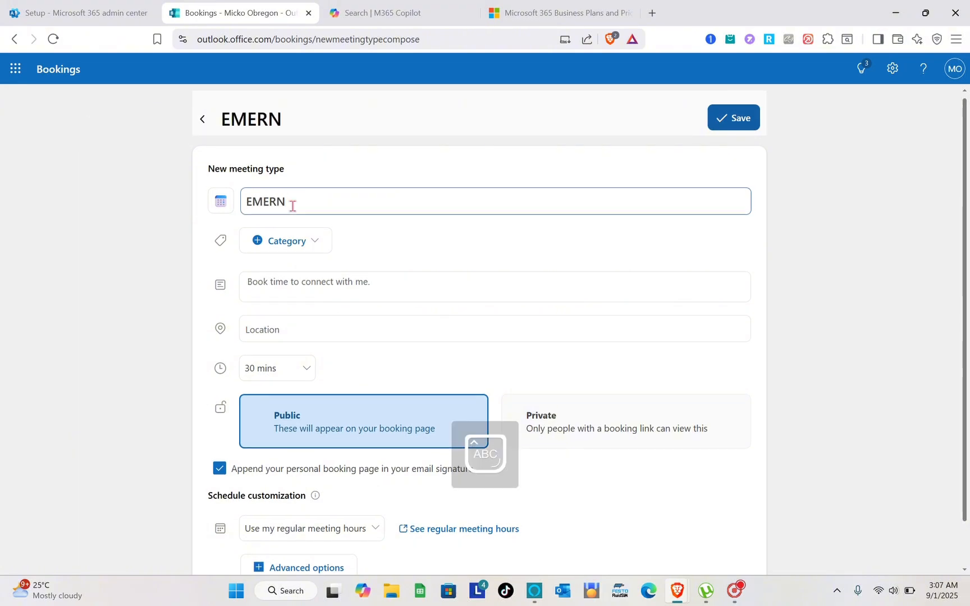
pyautogui.press('BackSpace')
pyautogui.write('GENCU')
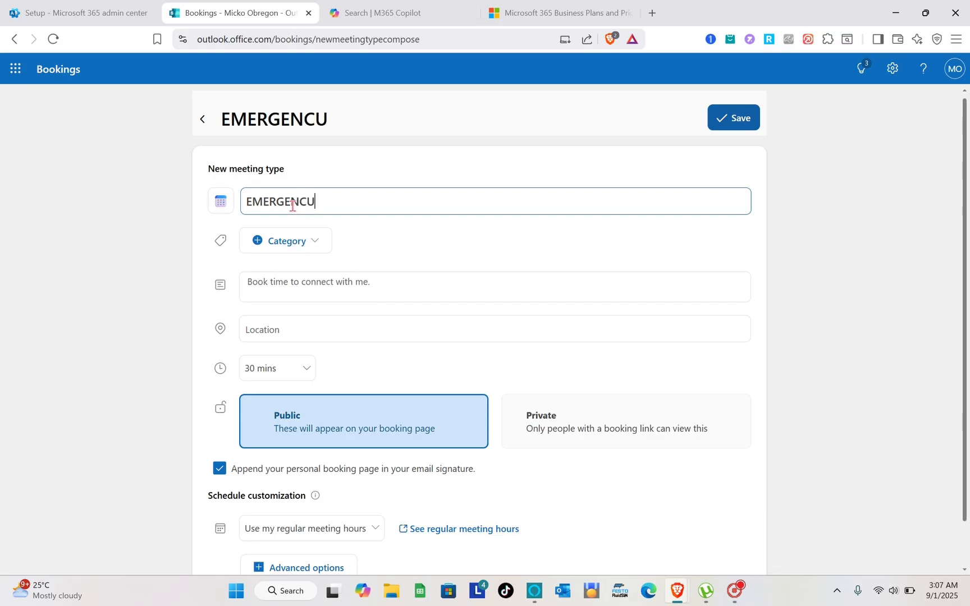
pyautogui.press('BackSpace')
pyautogui.write('Y')
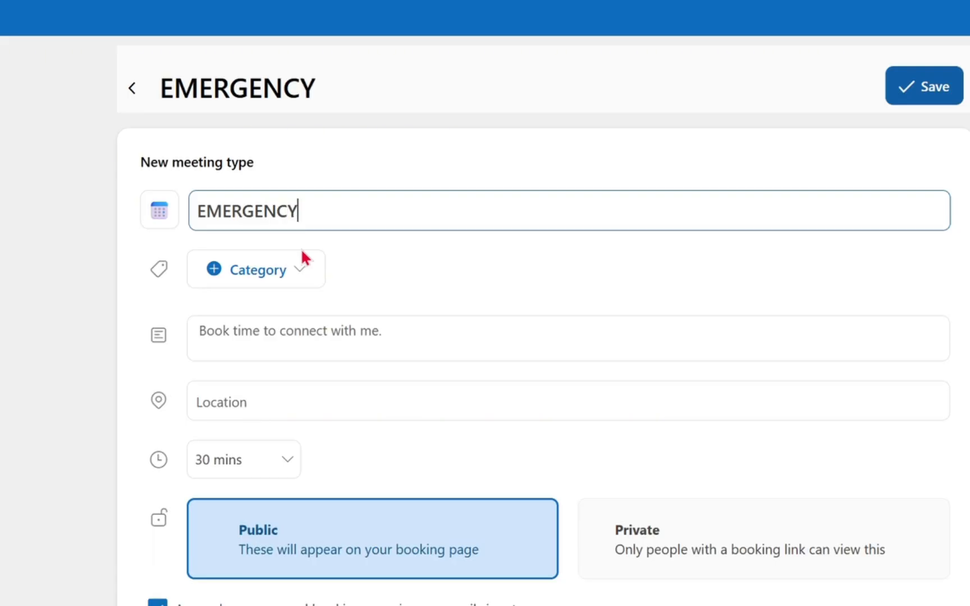
pyautogui.write(' MEETING')
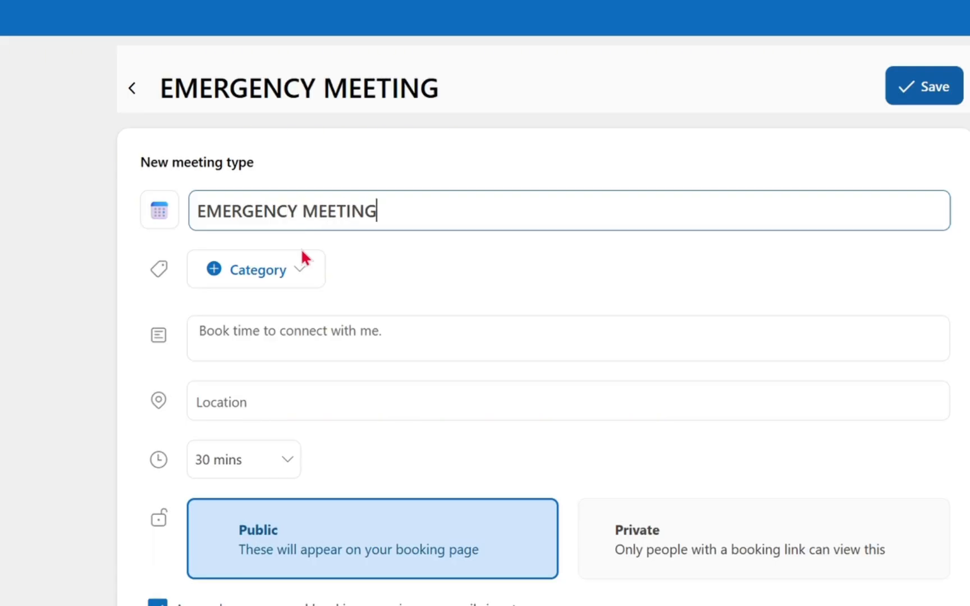
pyautogui.click(311, 274)
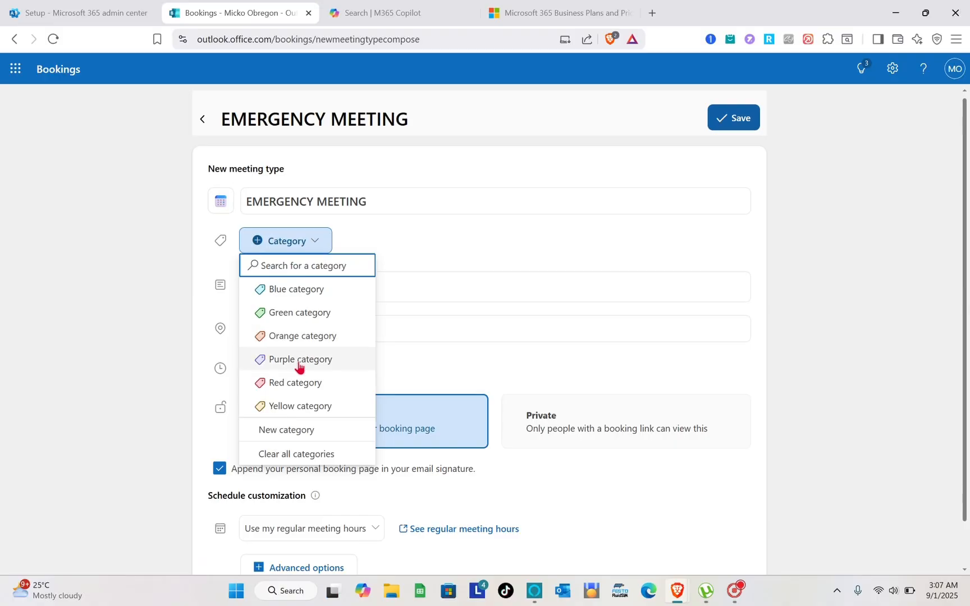
# - Tag the EMERGENCY MEETING draft Red, then go to its description and location fields
pyautogui.click(291, 383)
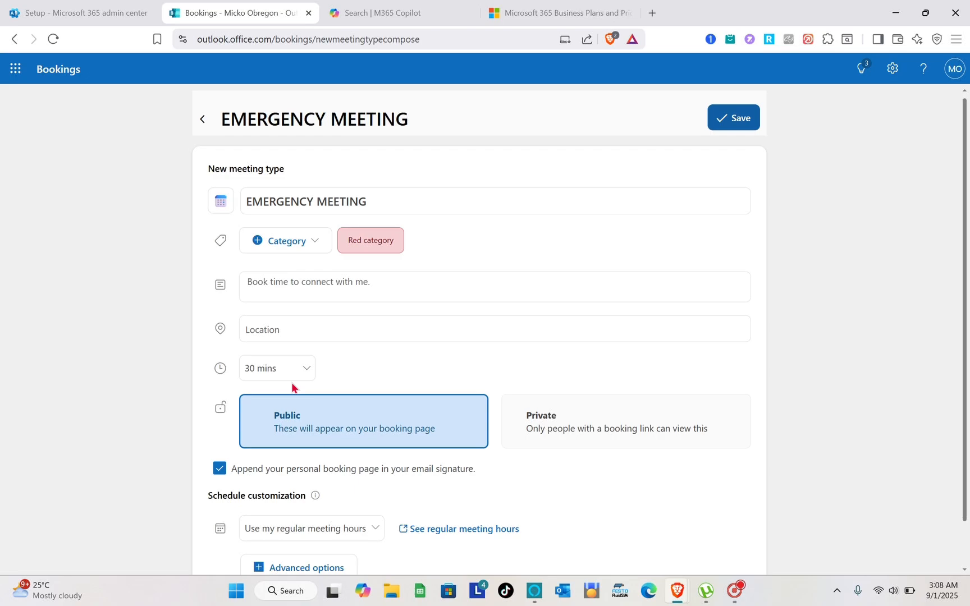
pyautogui.click(295, 291)
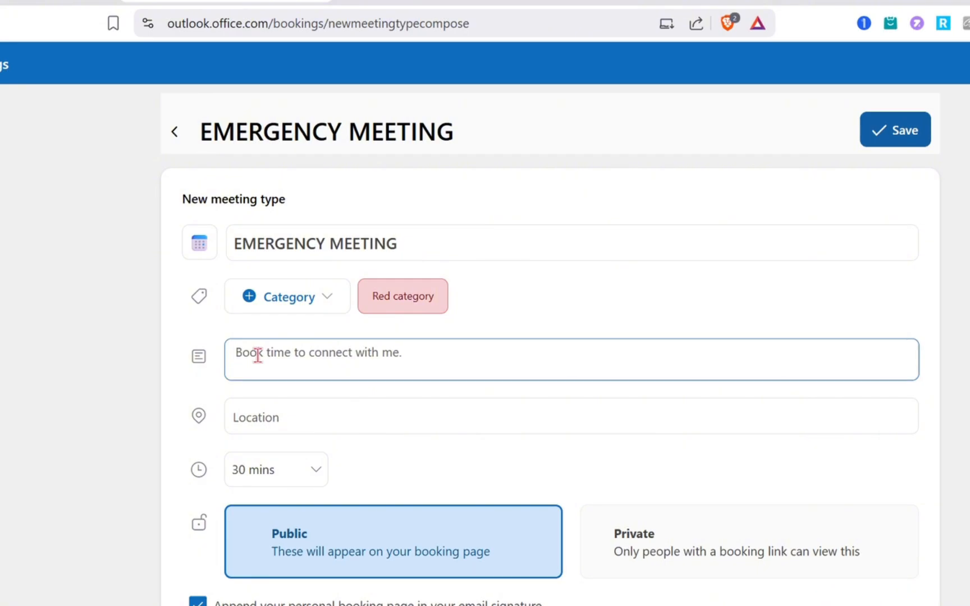
pyautogui.click(271, 416)
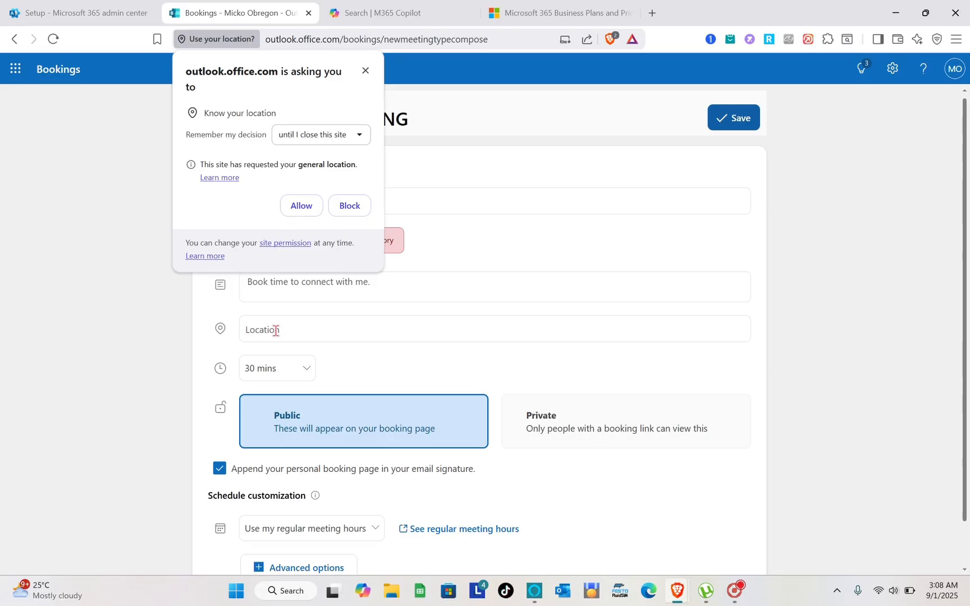
# - Allow location access and keep the meeting duration at 30 mins
pyautogui.click(300, 213)
pyautogui.scroll(-1, 292, 365)
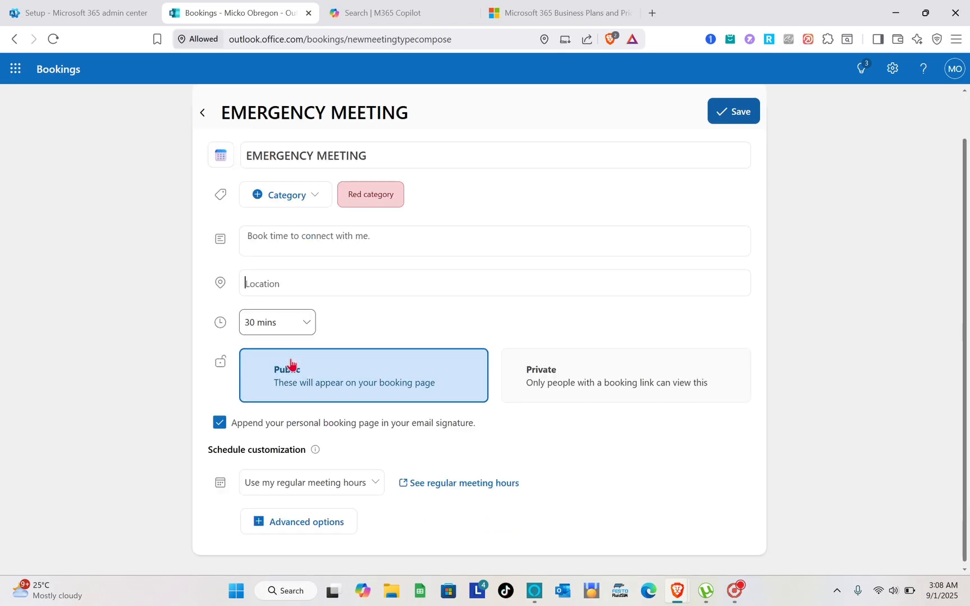
pyautogui.click(300, 323)
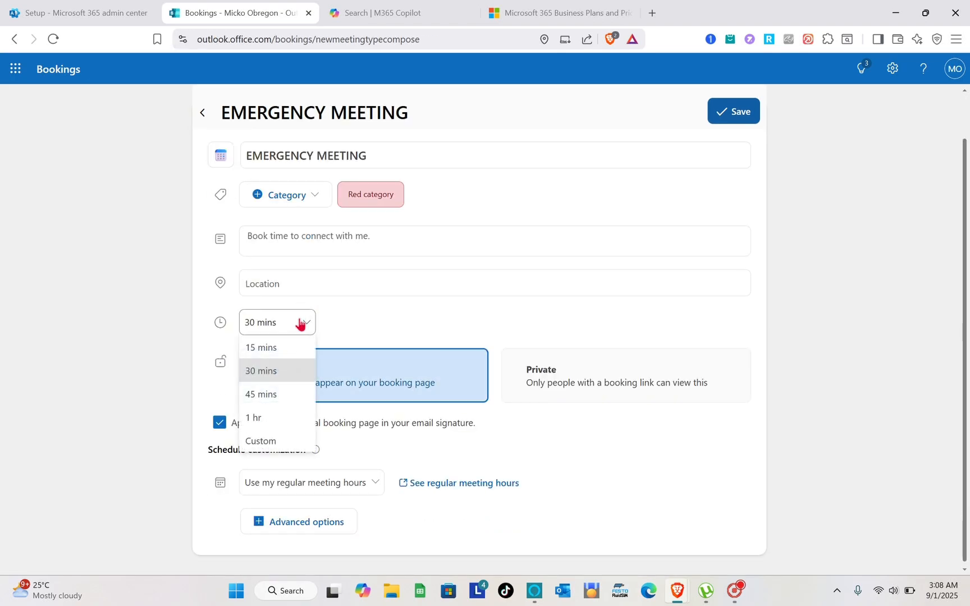
pyautogui.click(350, 335)
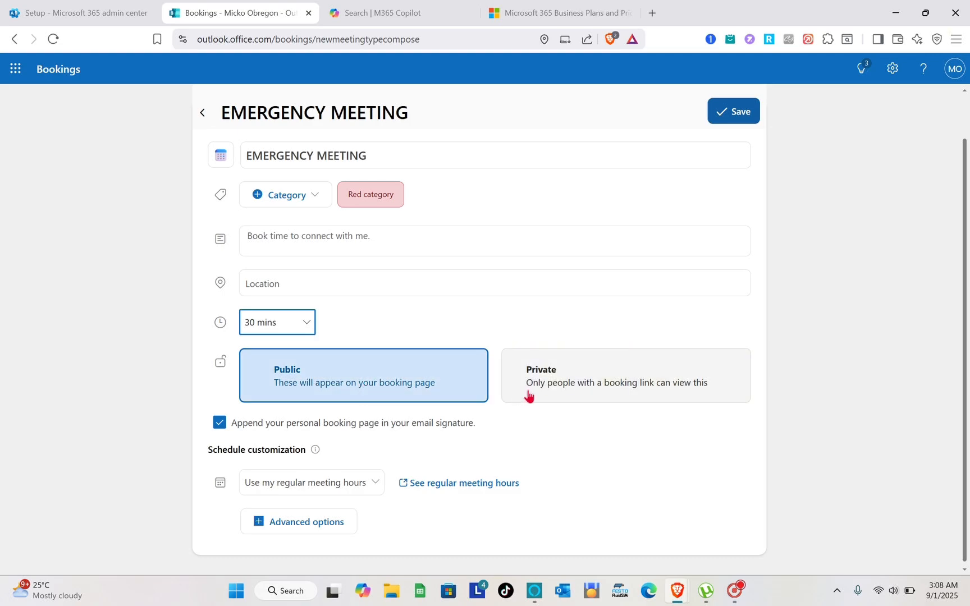
# - Make the meeting type Private with custom availability hours
pyautogui.click(553, 386)
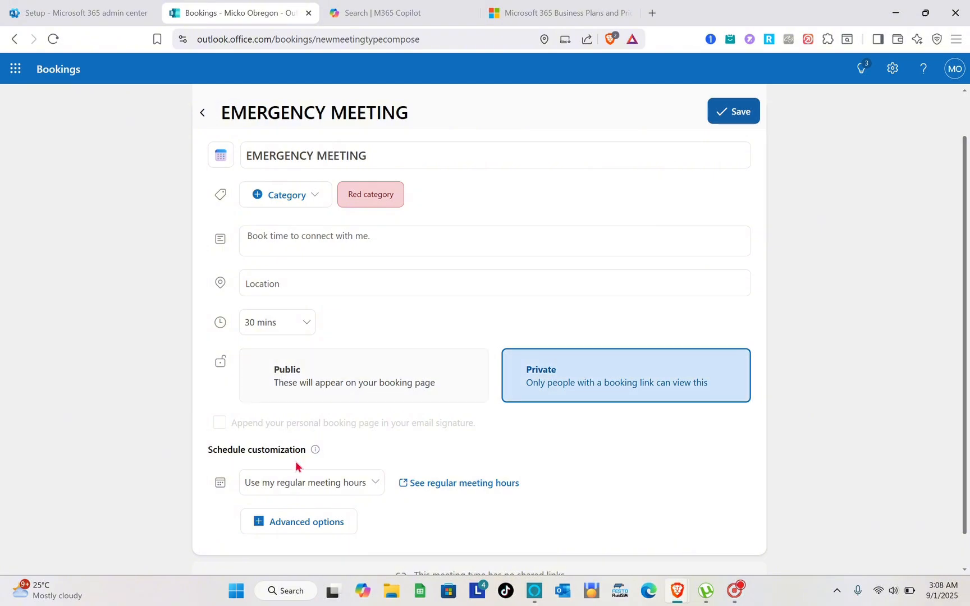
pyautogui.scroll(-1, 296, 466)
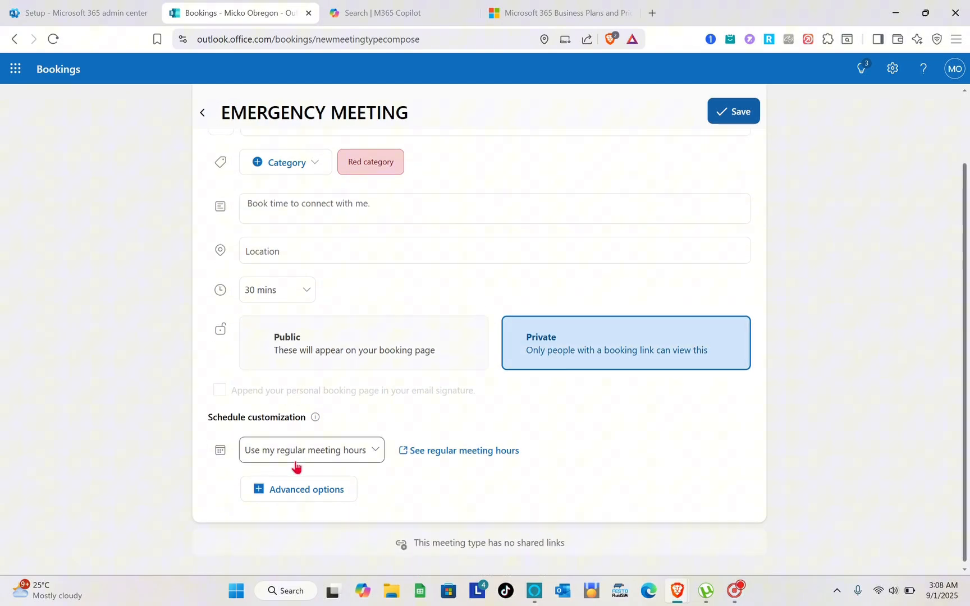
pyautogui.click(328, 460)
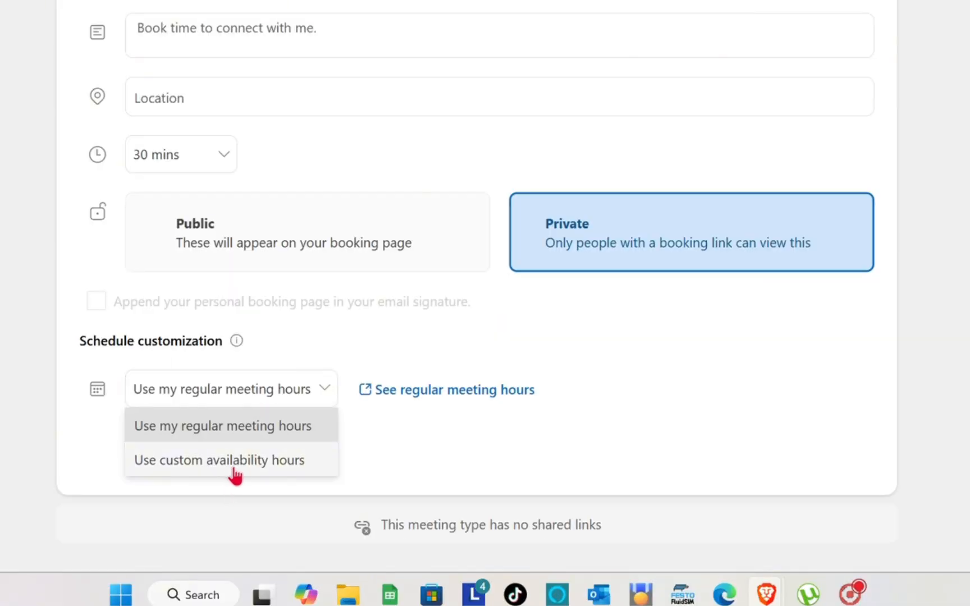
pyautogui.click(232, 466)
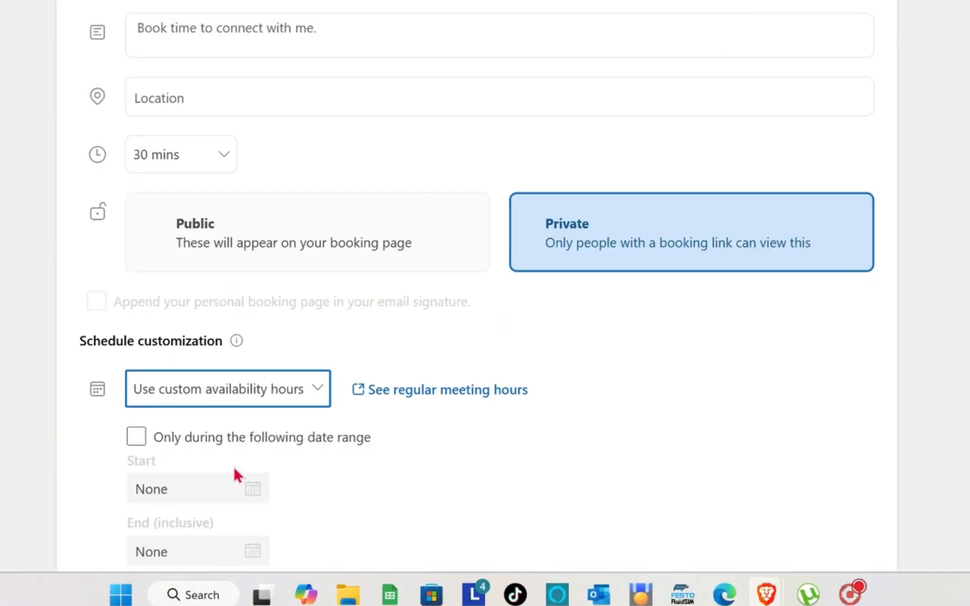
# - Limit bookings to the date range 9/2/2025 to 9/2/2025 and save the meeting type
pyautogui.scroll(-2, 313, 508)
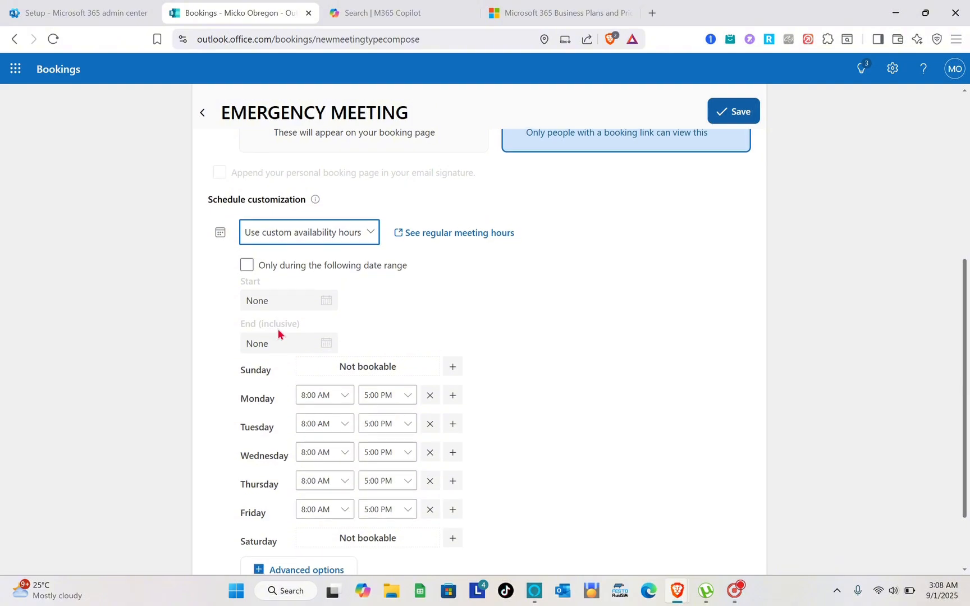
pyautogui.click(247, 266)
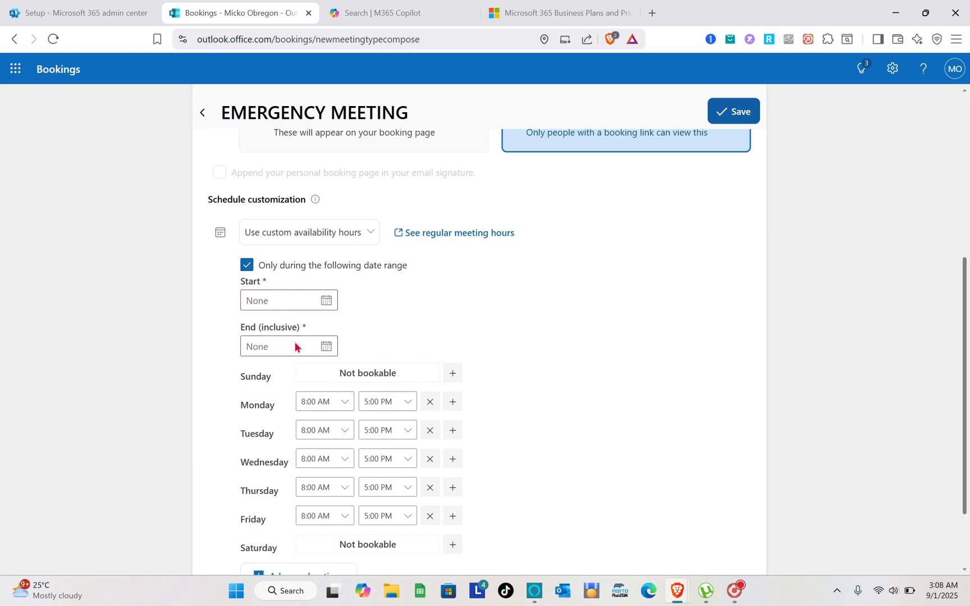
pyautogui.click(277, 302)
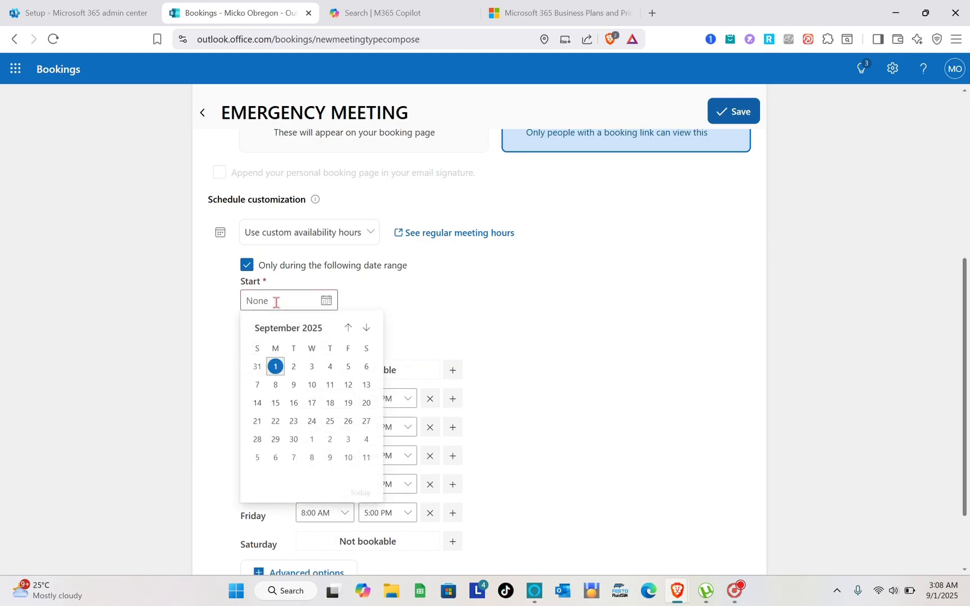
pyautogui.click(294, 367)
pyautogui.click(286, 346)
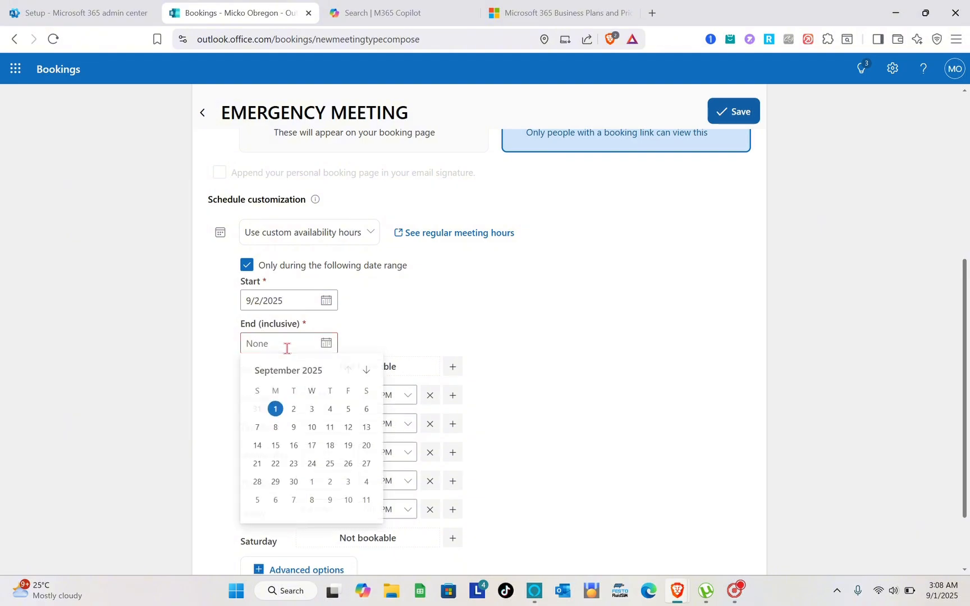
pyautogui.click(291, 410)
pyautogui.scroll(-2, 395, 331)
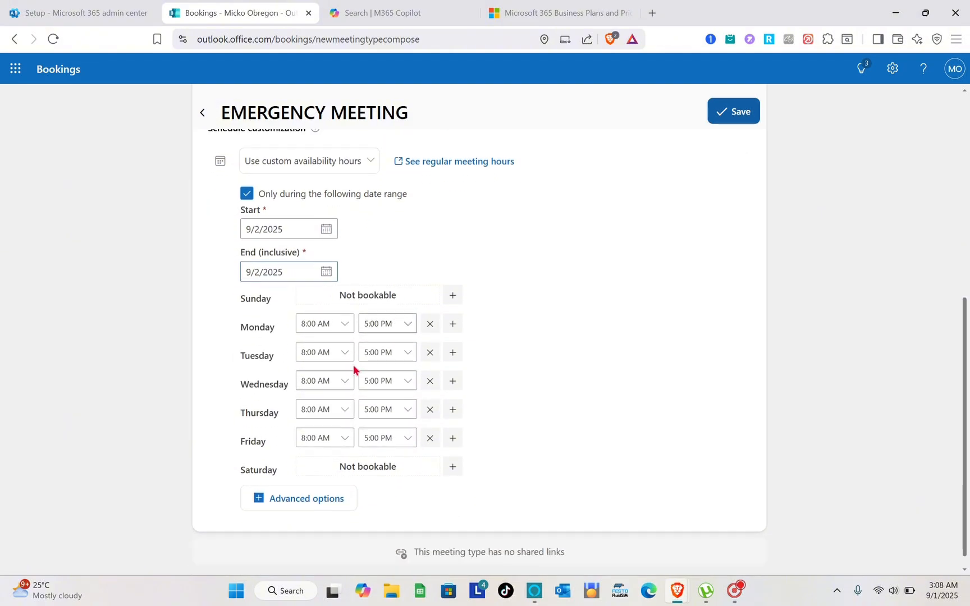
pyautogui.scroll(4, 577, 247)
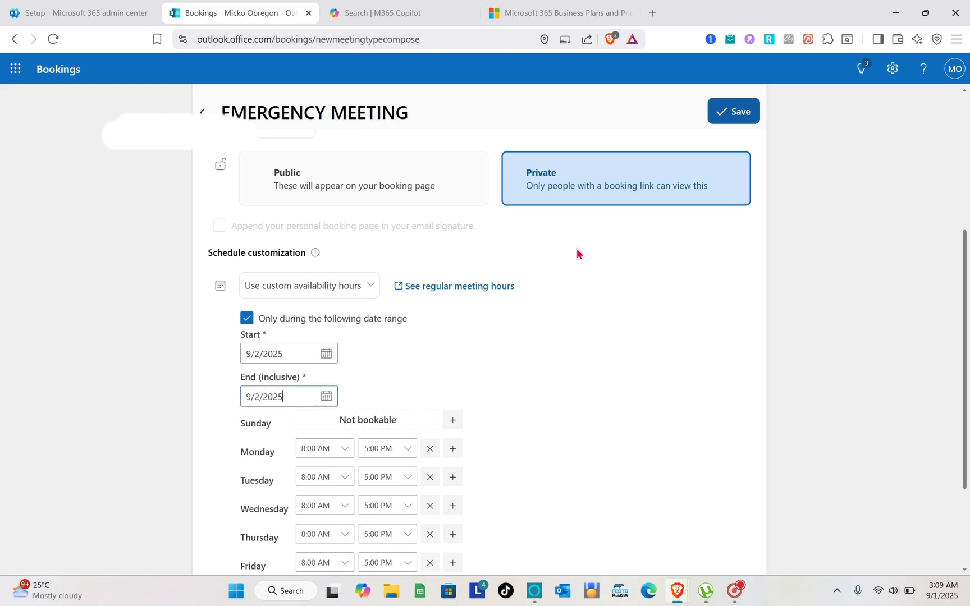
pyautogui.click(748, 114)
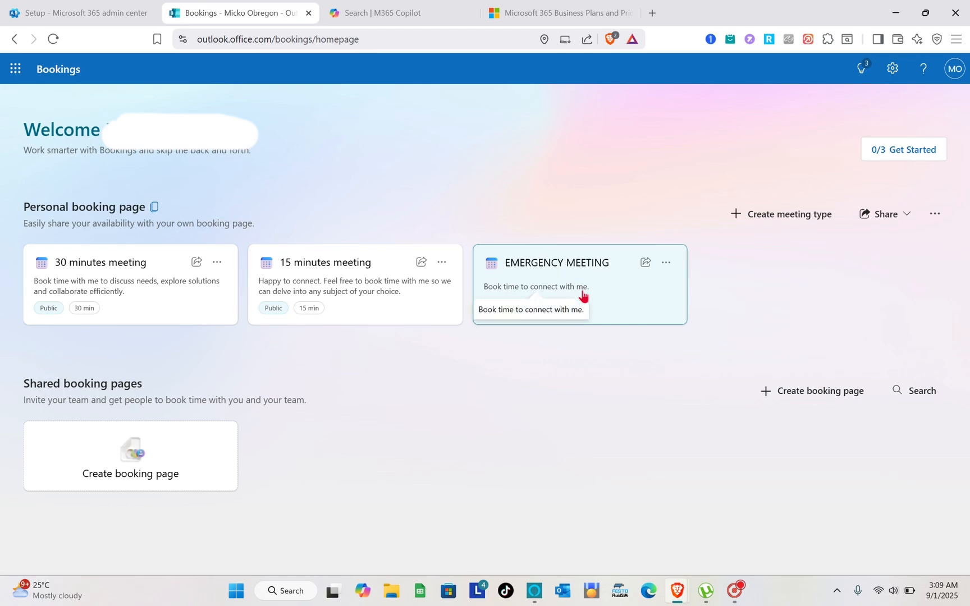
pyautogui.click(650, 267)
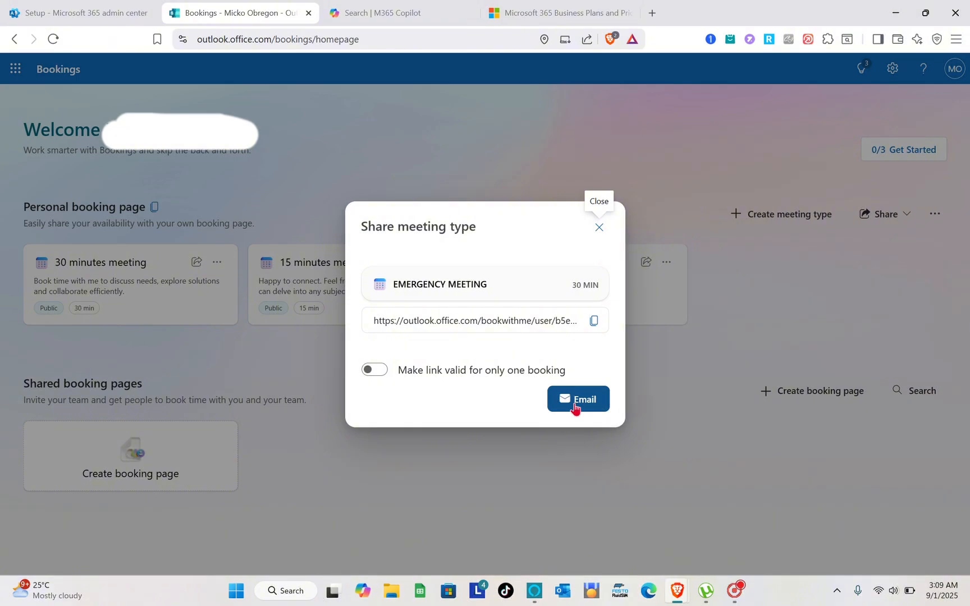
pyautogui.click(602, 228)
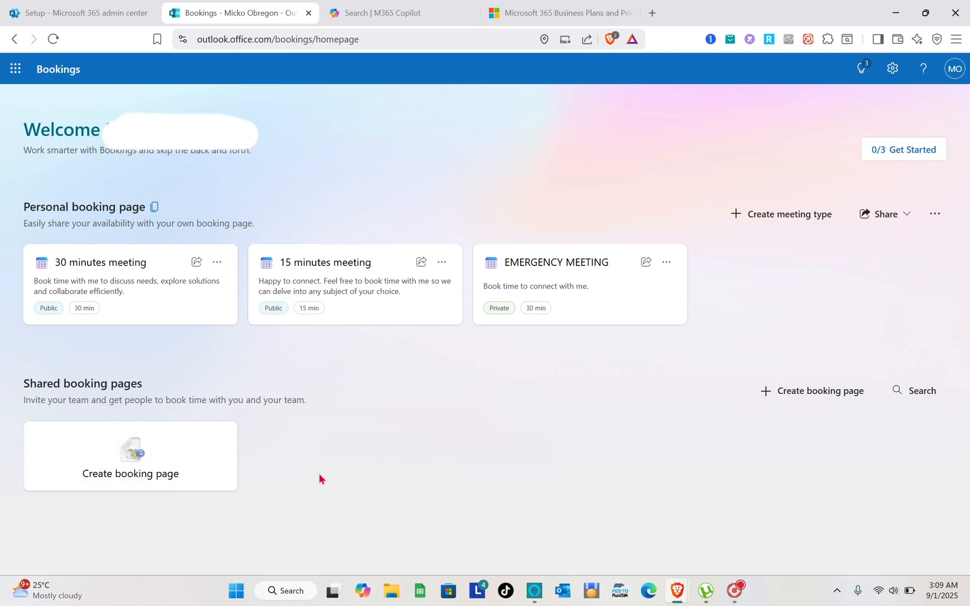
# - Start a shared booking page named 'BOOK WITH ME' with business type Financial services
pyautogui.click(172, 467)
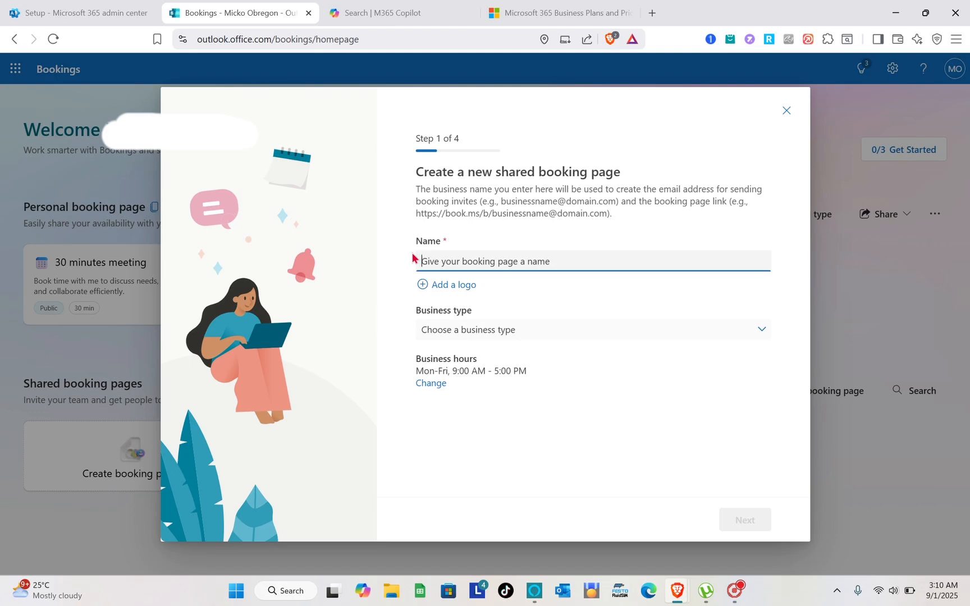
pyautogui.write('BOOK ')
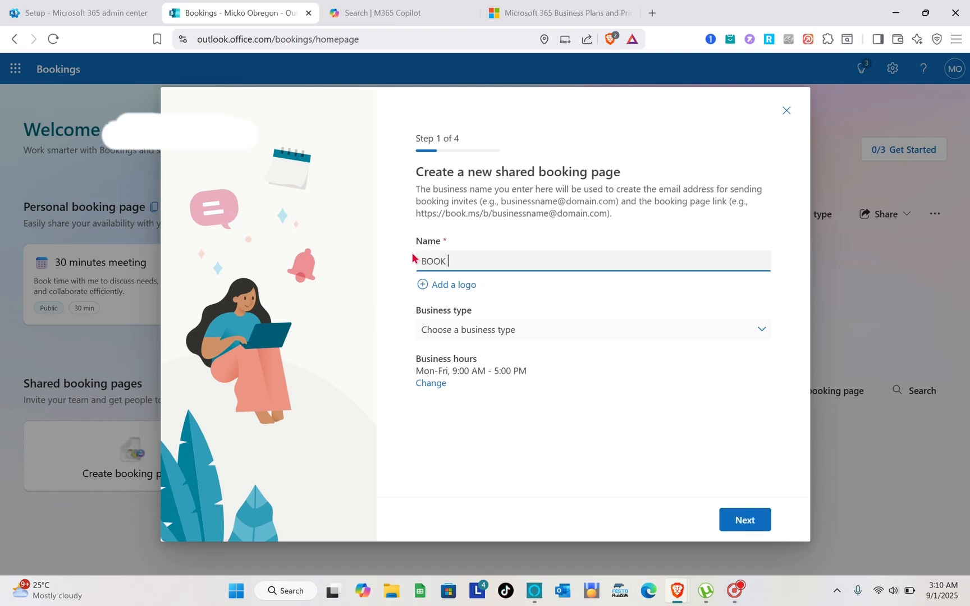
pyautogui.write('WITH ME')
pyautogui.click(486, 330)
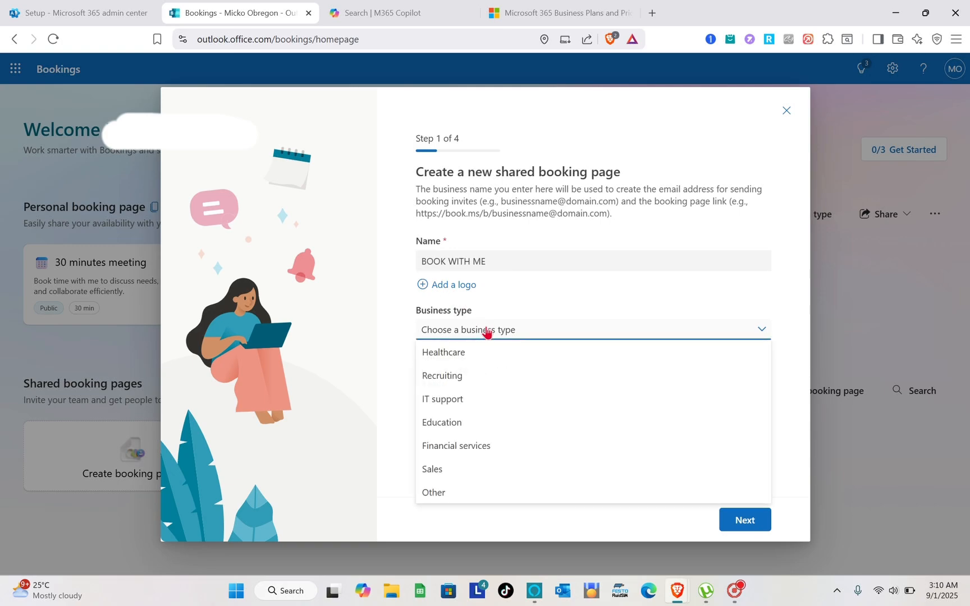
pyautogui.click(458, 447)
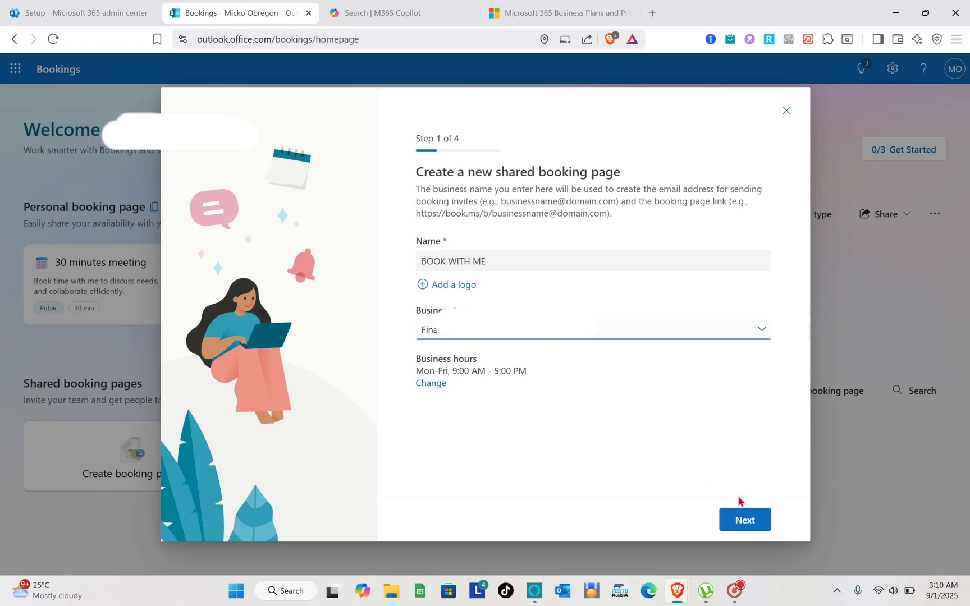
# - Advance past staff setup and keep the 30-min meeting service at Mon–Fri, 9 AM–5 PM
pyautogui.click(748, 521)
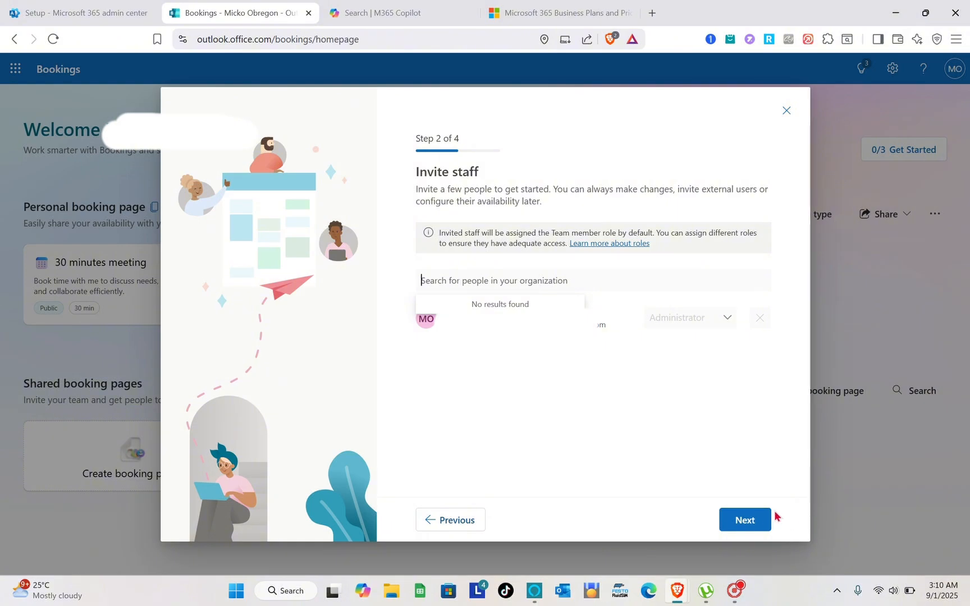
pyautogui.click(757, 522)
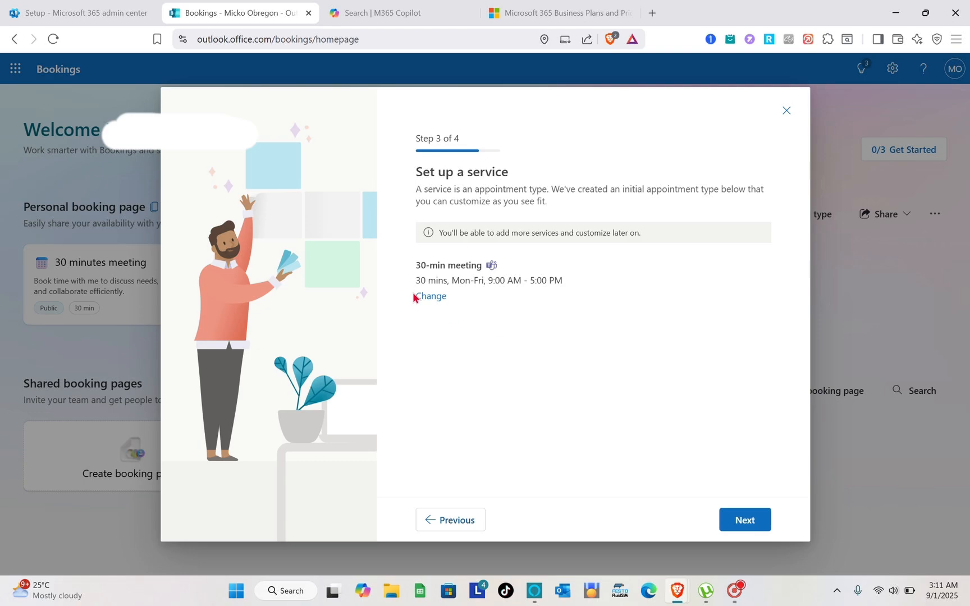
pyautogui.click(431, 296)
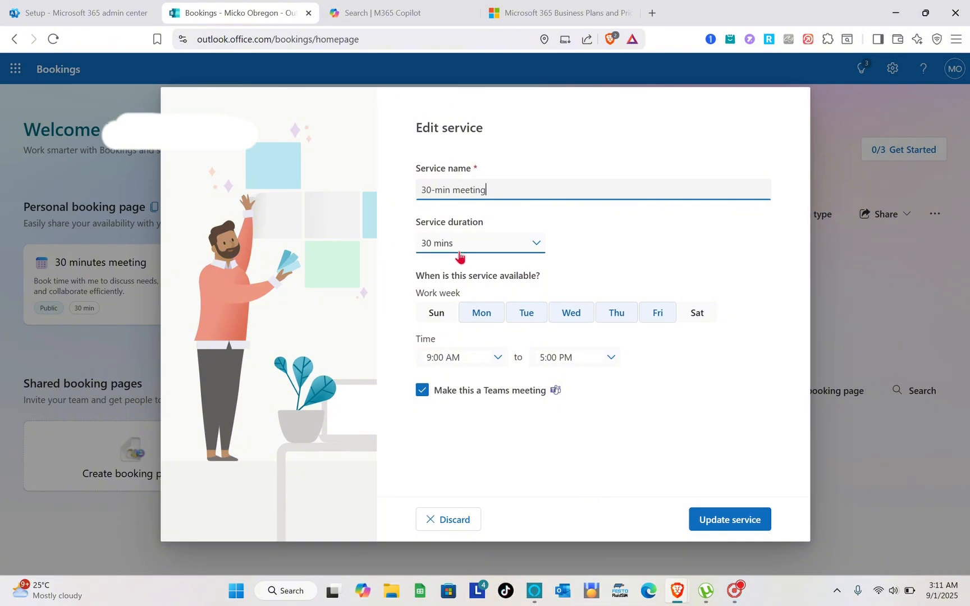
pyautogui.click(733, 529)
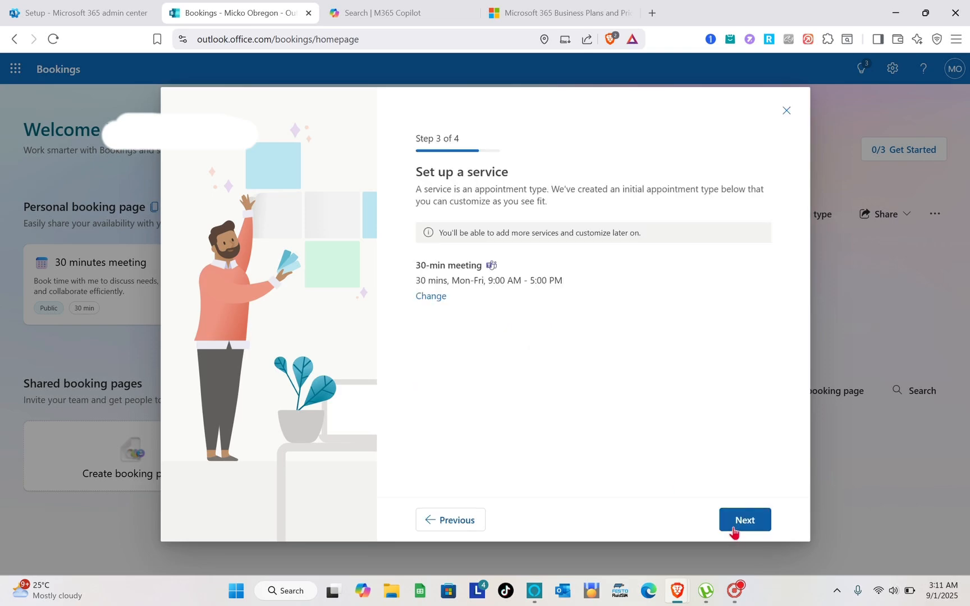
# - Create the BOOK WITH ME page, keeping booking open to 'People in my organization'
pyautogui.click(734, 530)
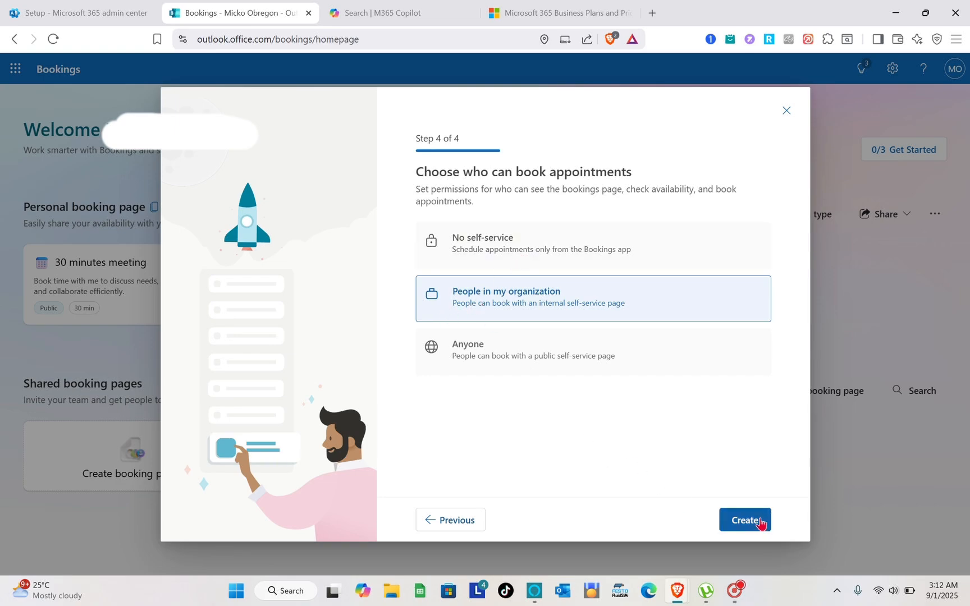
pyautogui.click(759, 520)
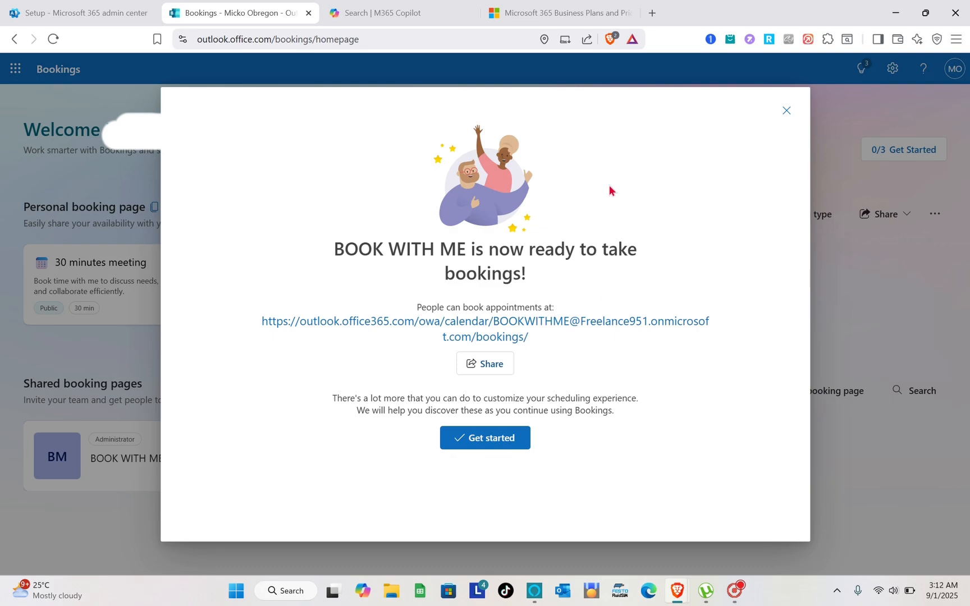
# - Finish setup, dismiss the 'Manage & create' tip, and open the Booking page settings
pyautogui.click(786, 110)
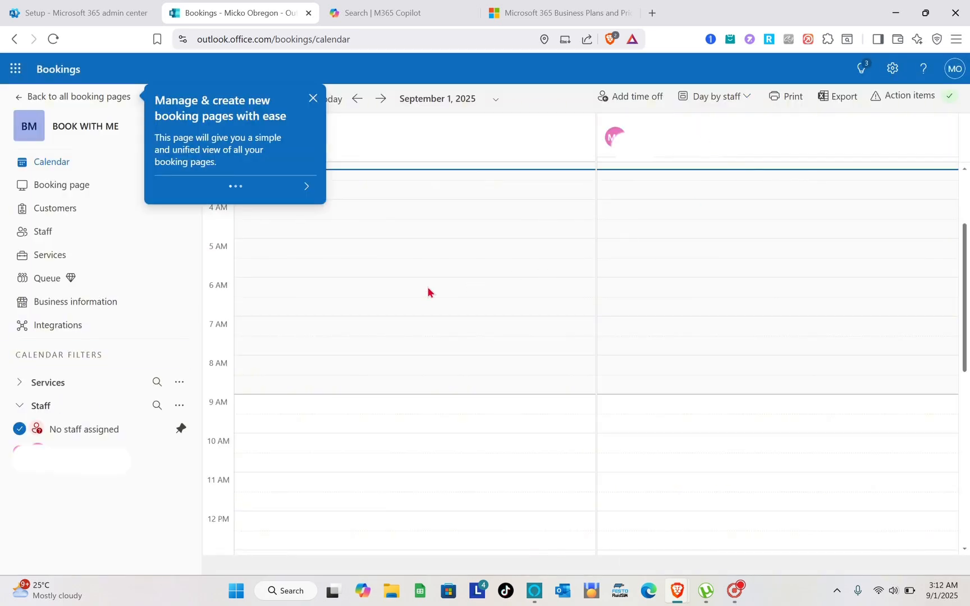
pyautogui.click(315, 99)
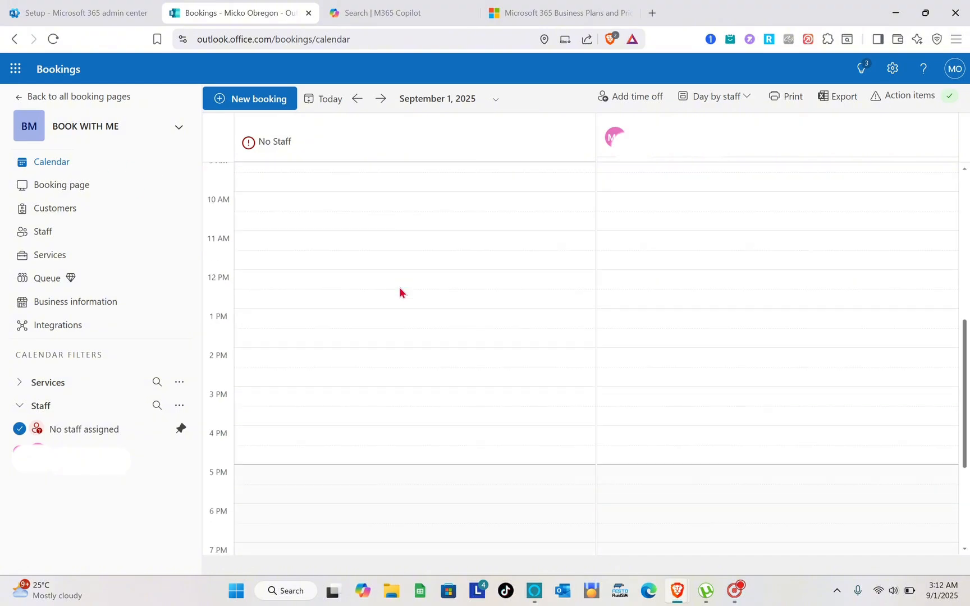
pyautogui.scroll(-7, 399, 287)
pyautogui.scroll(12, 399, 288)
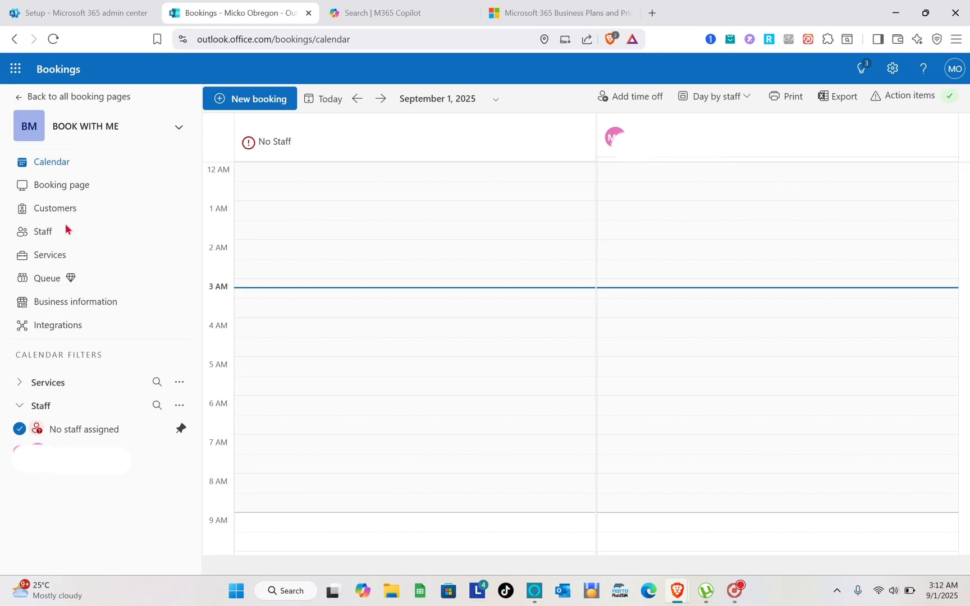
pyautogui.click(75, 192)
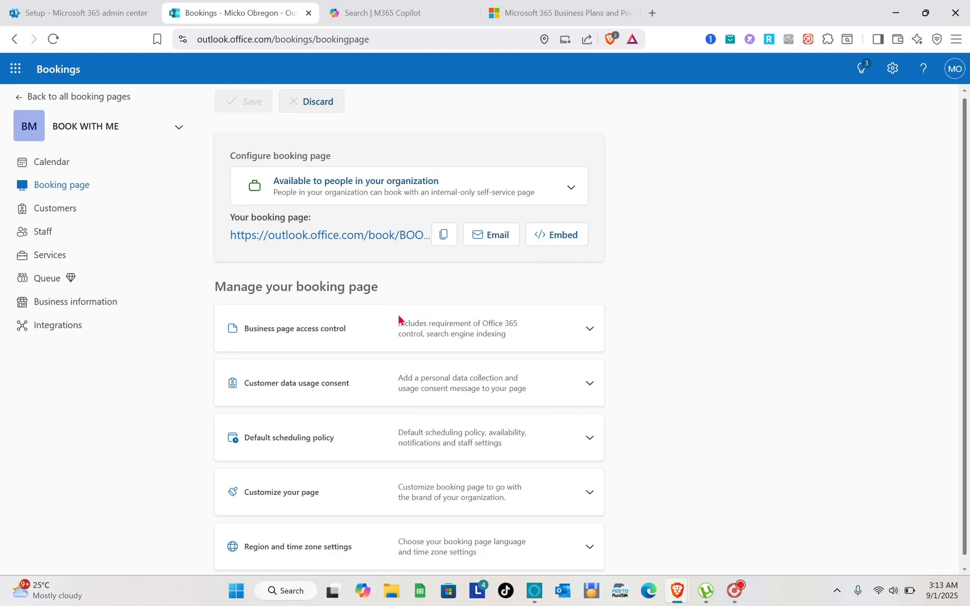
# - Open the BOOK WITH ME Customers list, which shows no customers yet
pyautogui.scroll(-1, 400, 318)
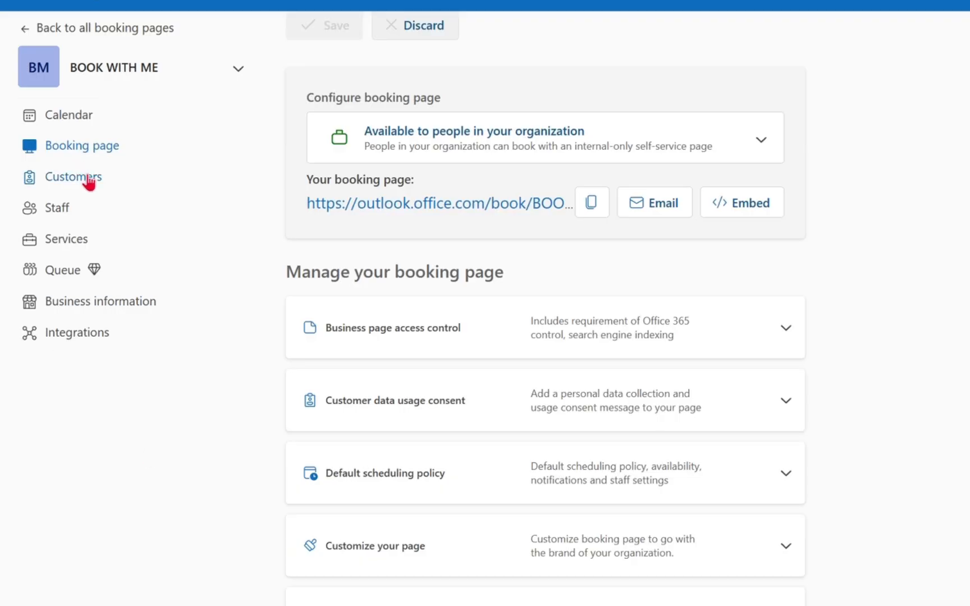
pyautogui.click(67, 211)
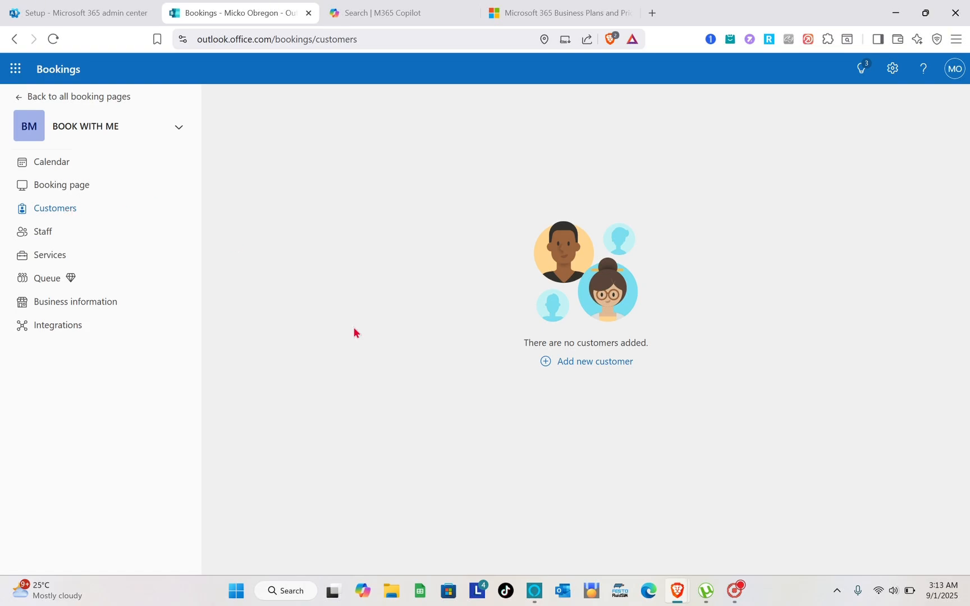
# - Cancel an Add customer form unsaved, then view Services listing the 30-min meeting
pyautogui.click(575, 369)
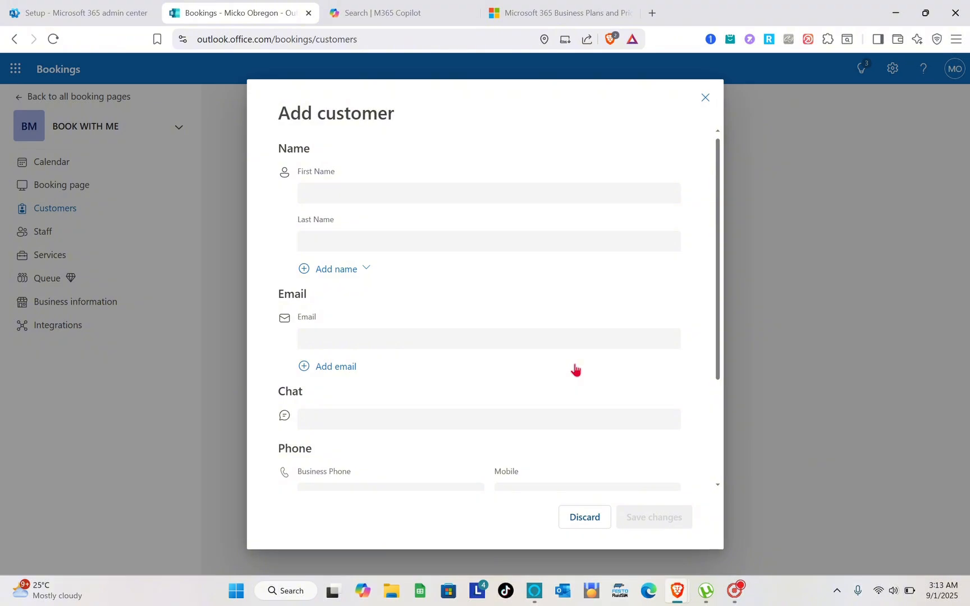
pyautogui.click(705, 99)
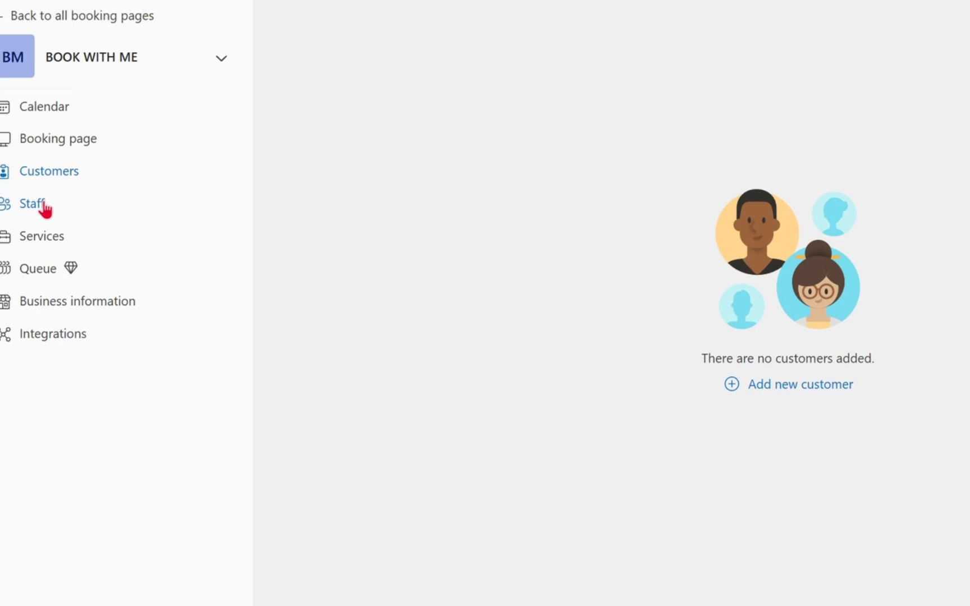
pyautogui.click(46, 238)
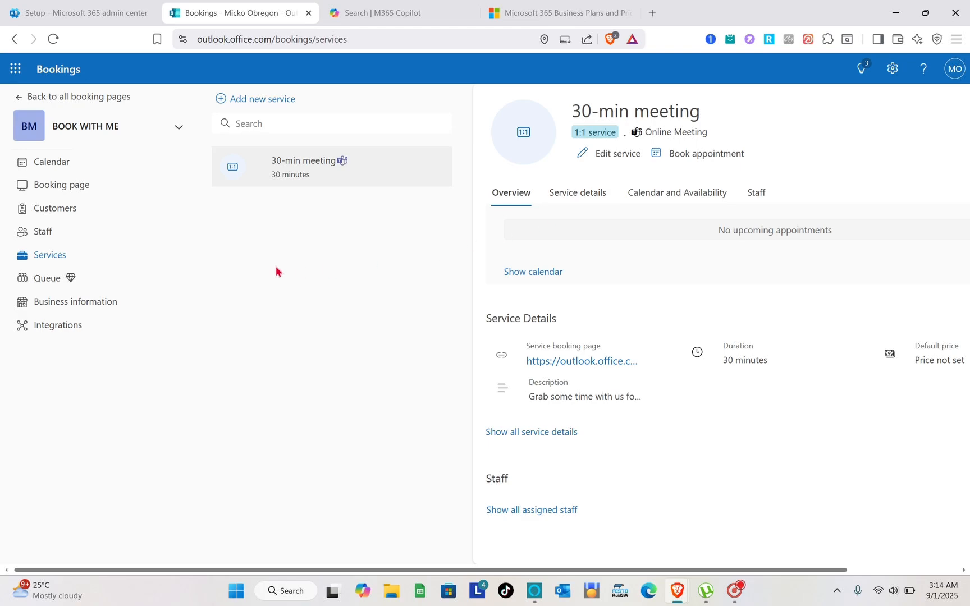
# - Open Business information to see basic details, logo and business hours
pyautogui.click(101, 305)
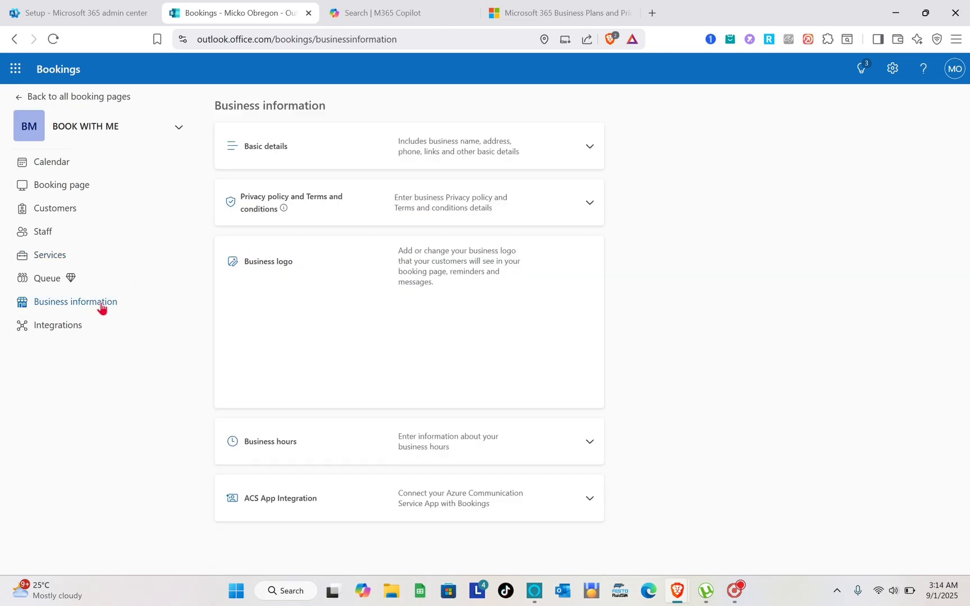